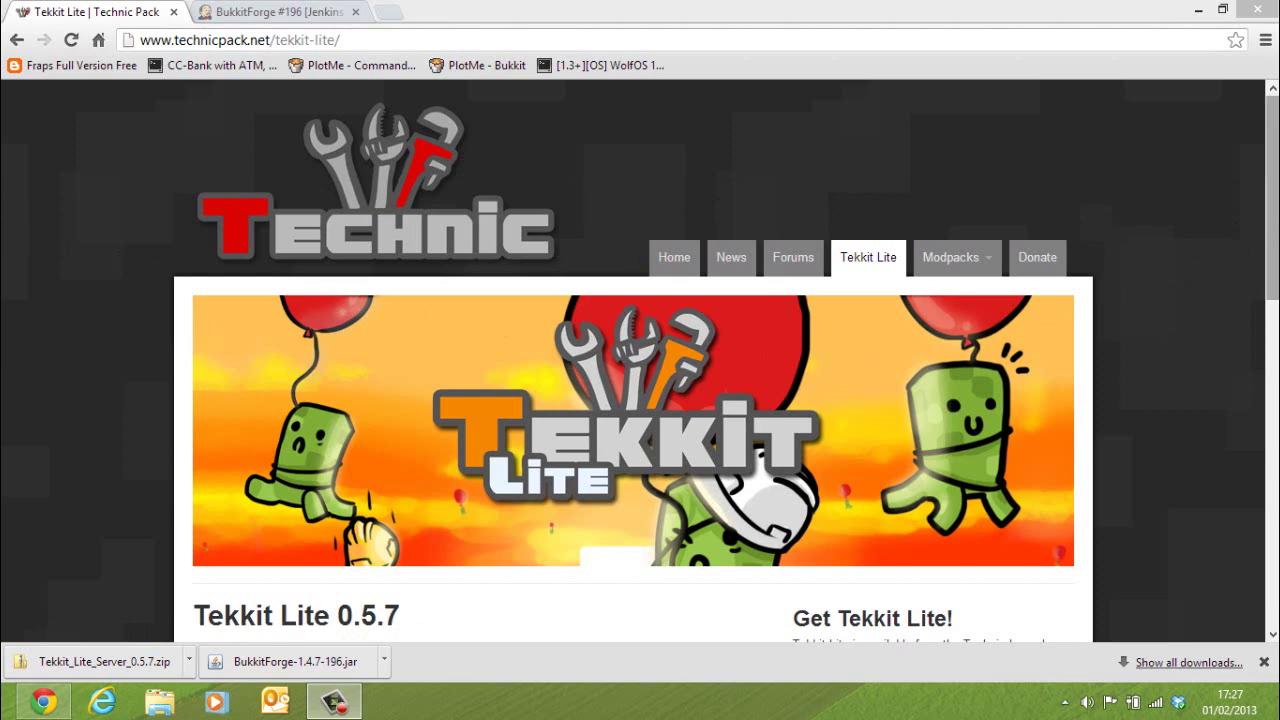
Review the Tekkit Lite page on technicpack.net, including its address and the Tekkit Lite Server 0.5.7 download section
scroll(725, 361, "down", 3)
scroll(725, 361, "up", 3)
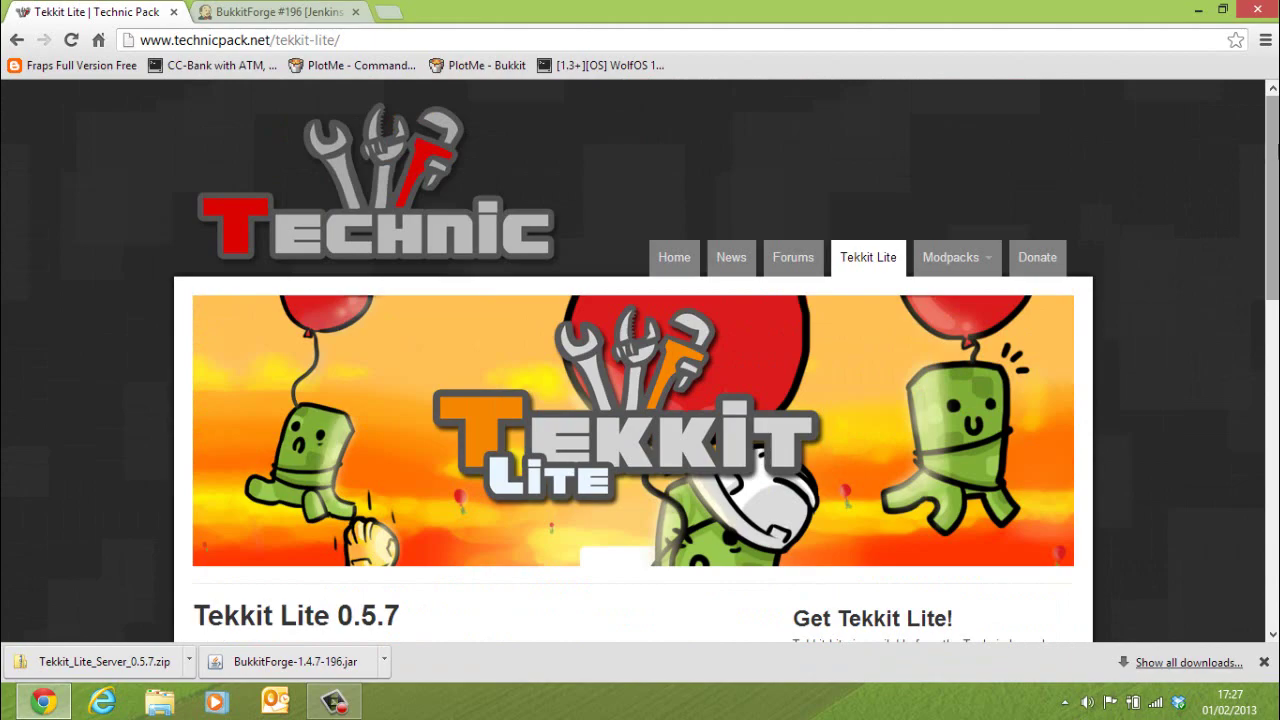
scroll(1270, 200, "down", 3)
scroll(1260, 300, "up", 2)
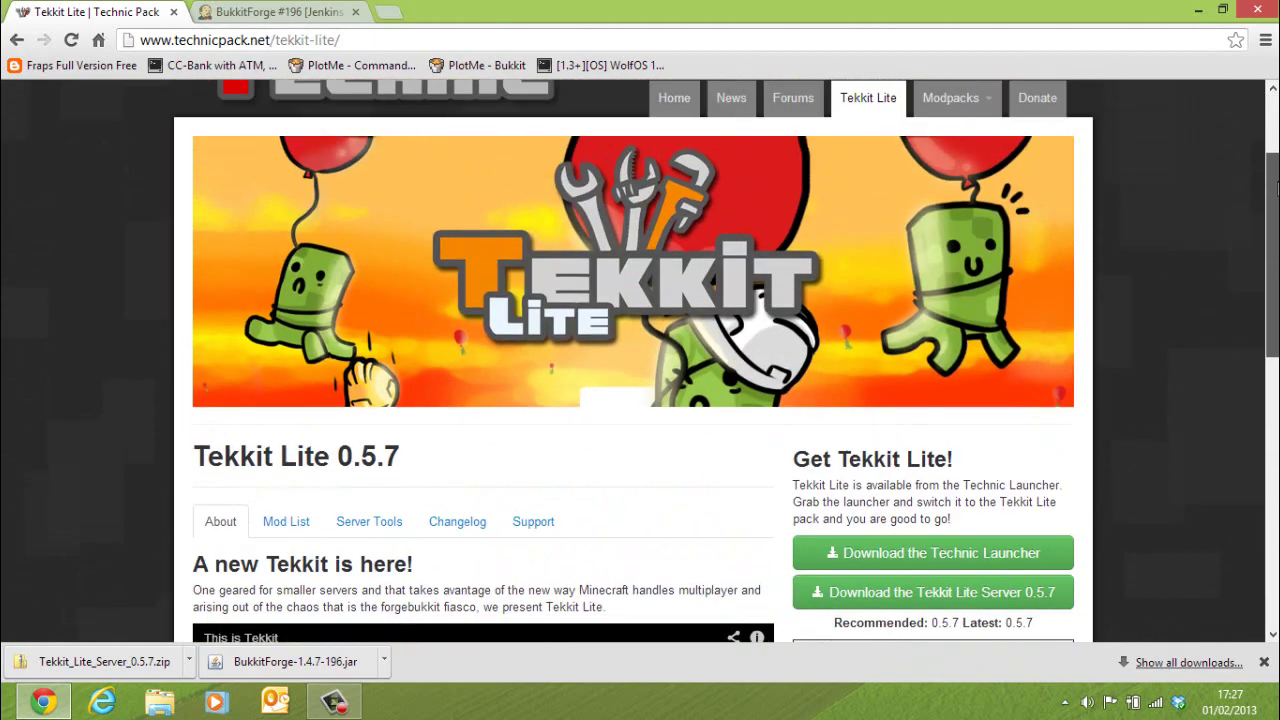
scroll(1253, 398, "down", 3)
scroll(1253, 398, "down", 3)
scroll(1256, 270, "up", 7)
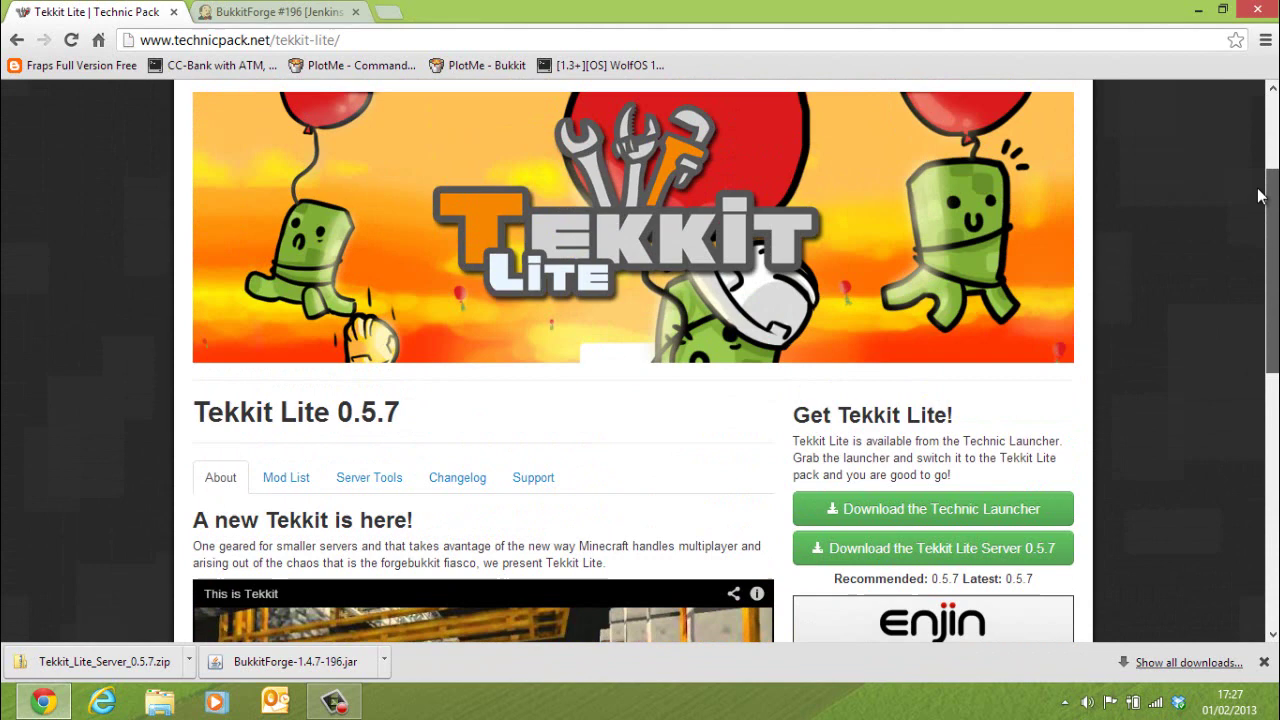
scroll(1255, 148, "up", 1)
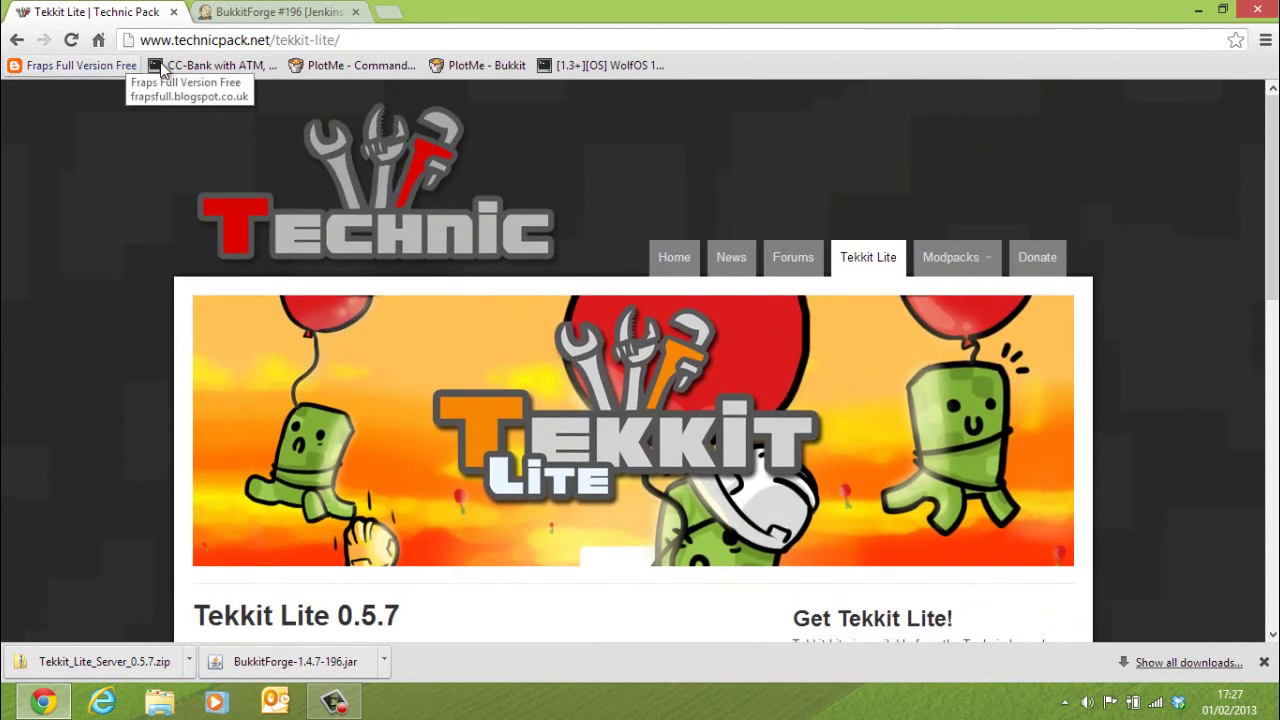
left_click_drag(333, 41, 155, 48)
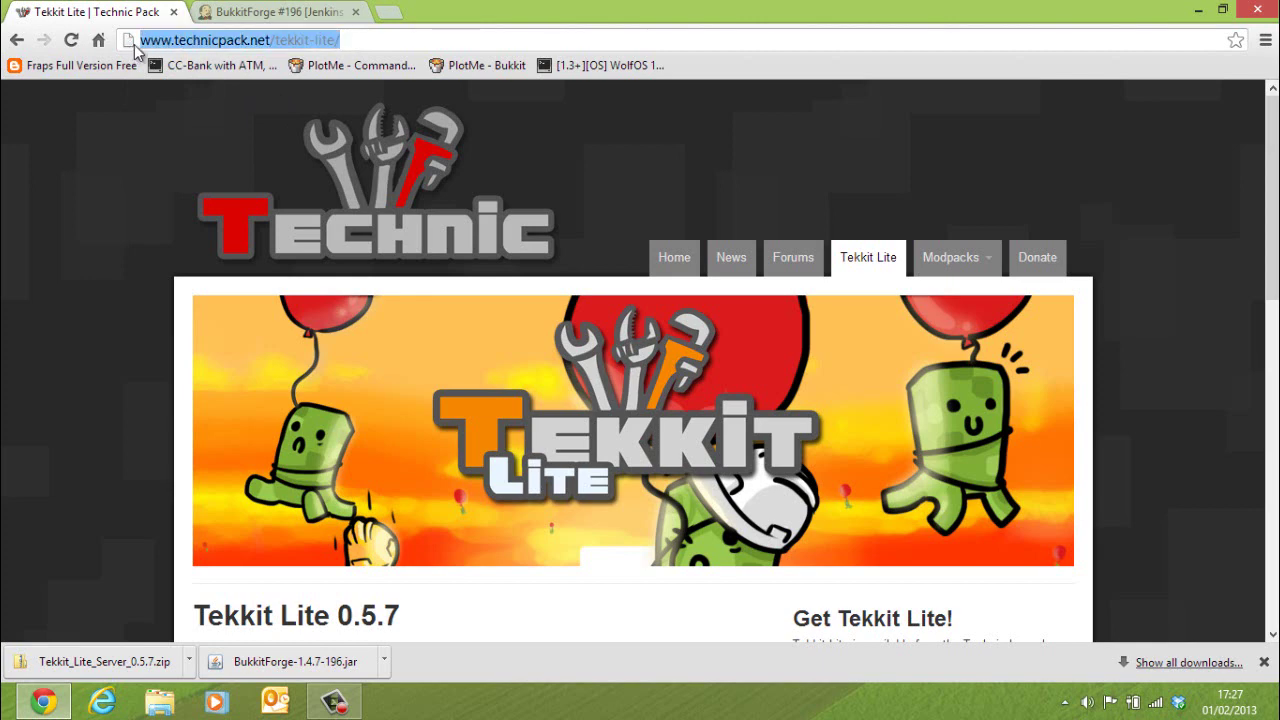
left_click(645, 157)
left_click_drag(1262, 184, 1262, 290)
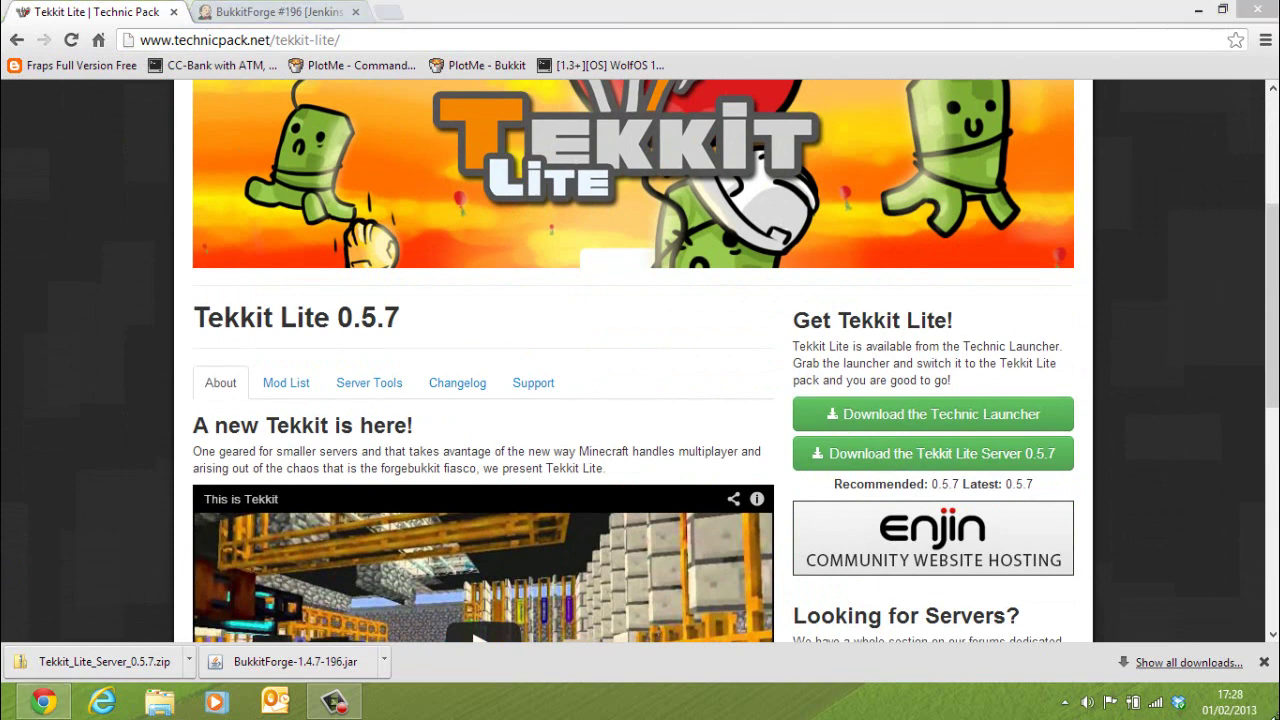
Check the downloaded Tekkit Lite server archive and BukkitForge jar in the My Server folder on the desktop, then close the folder
left_click(1272, 712)
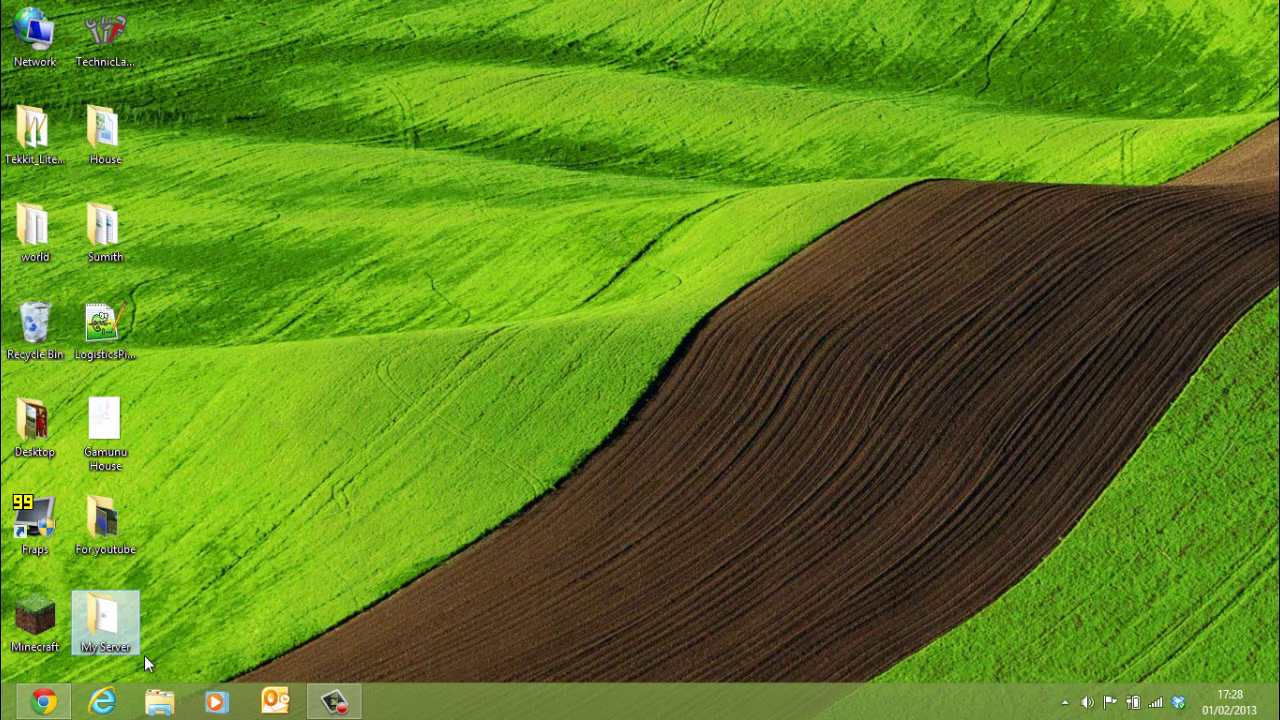
double_click(105, 620)
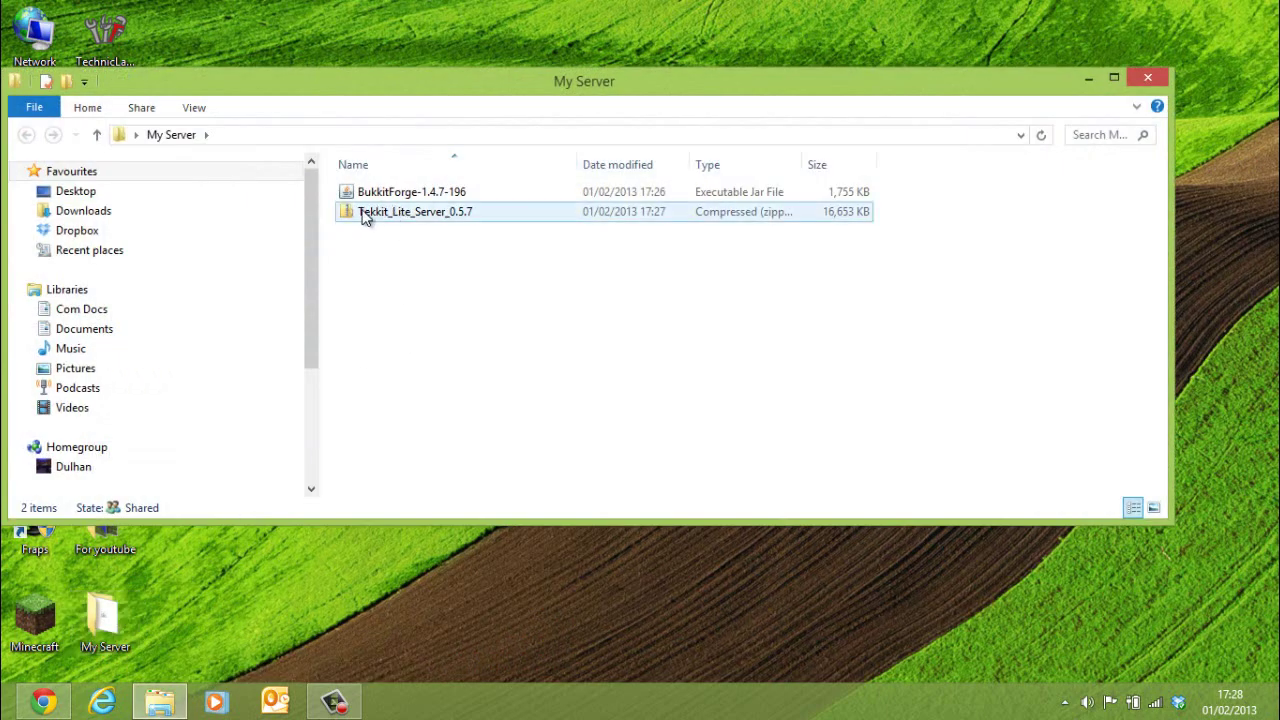
left_click(362, 212)
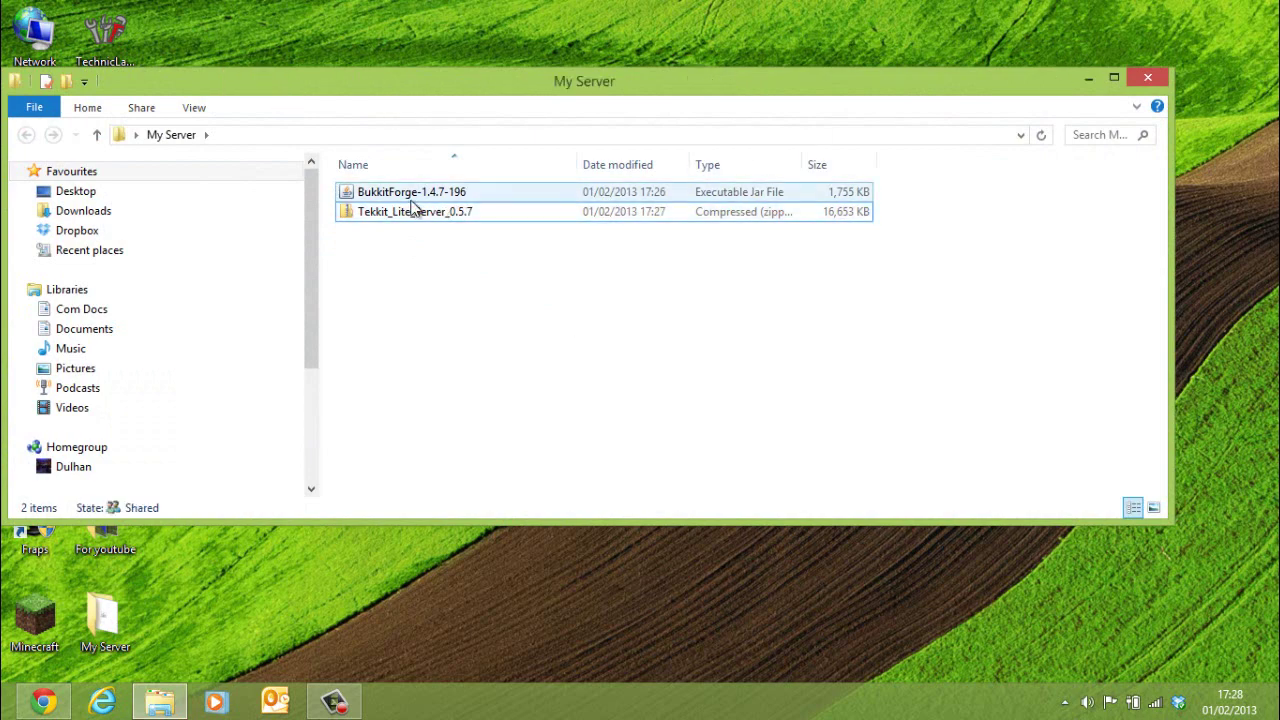
left_click(1147, 77)
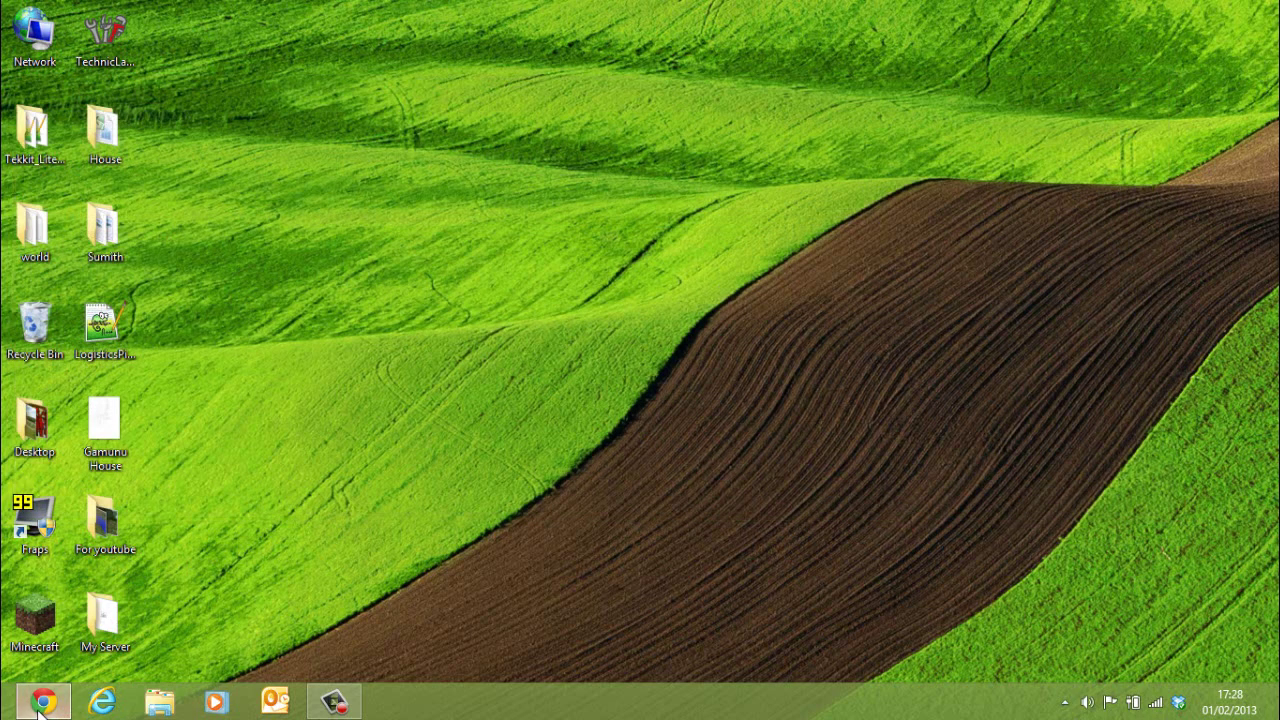
Switch to Chrome, examine the BukkitForge #196 build page and its address, and return to the Tekkit Lite page
left_click(43, 701)
left_click(270, 12)
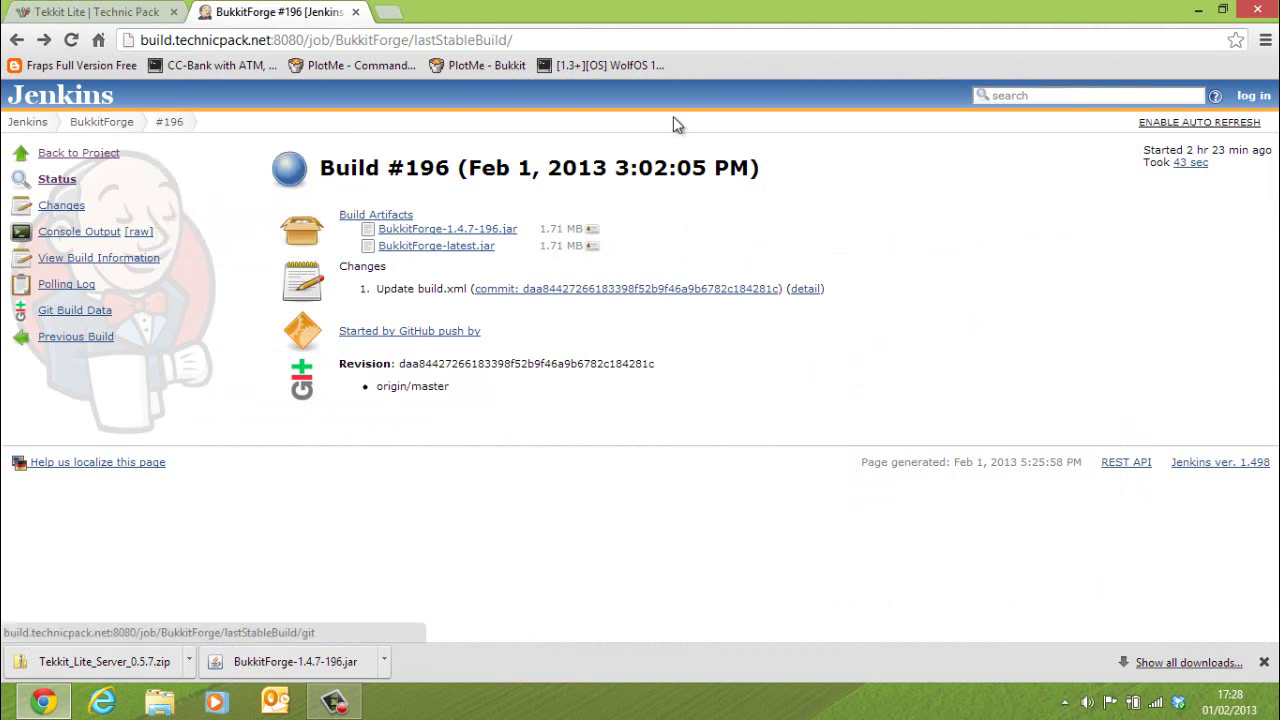
left_click_drag(549, 44, 137, 52)
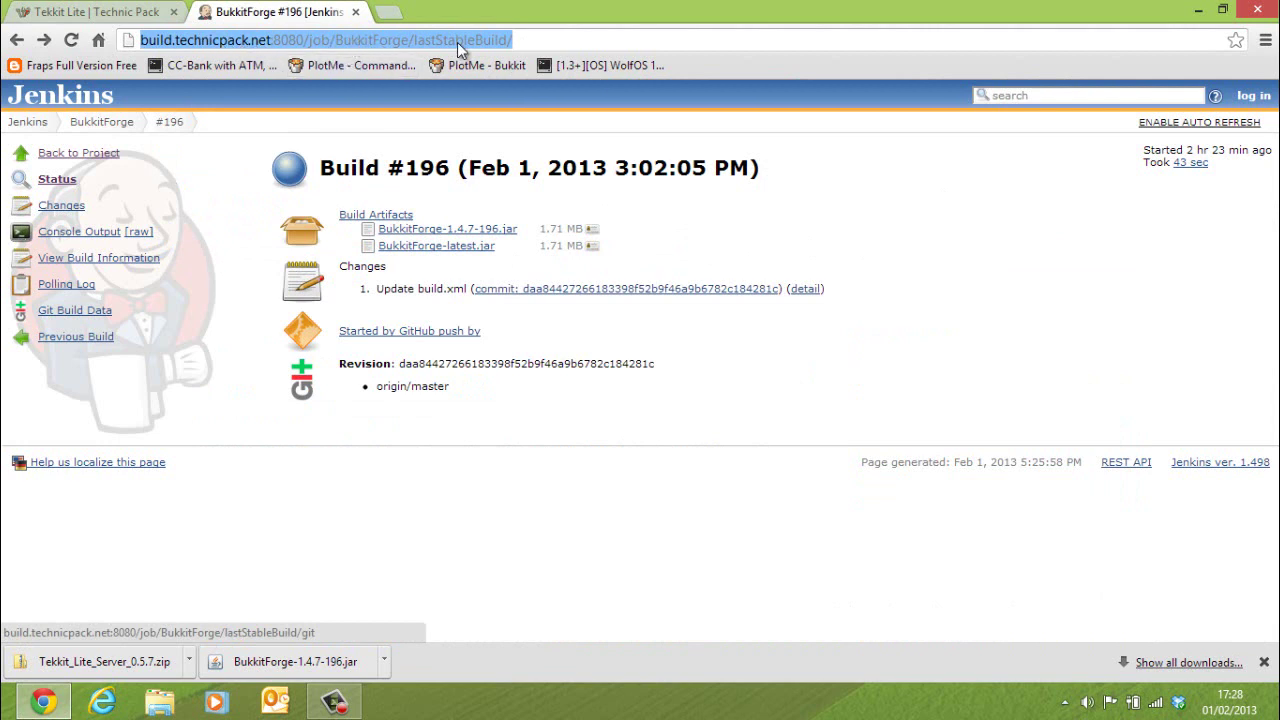
left_click(920, 233)
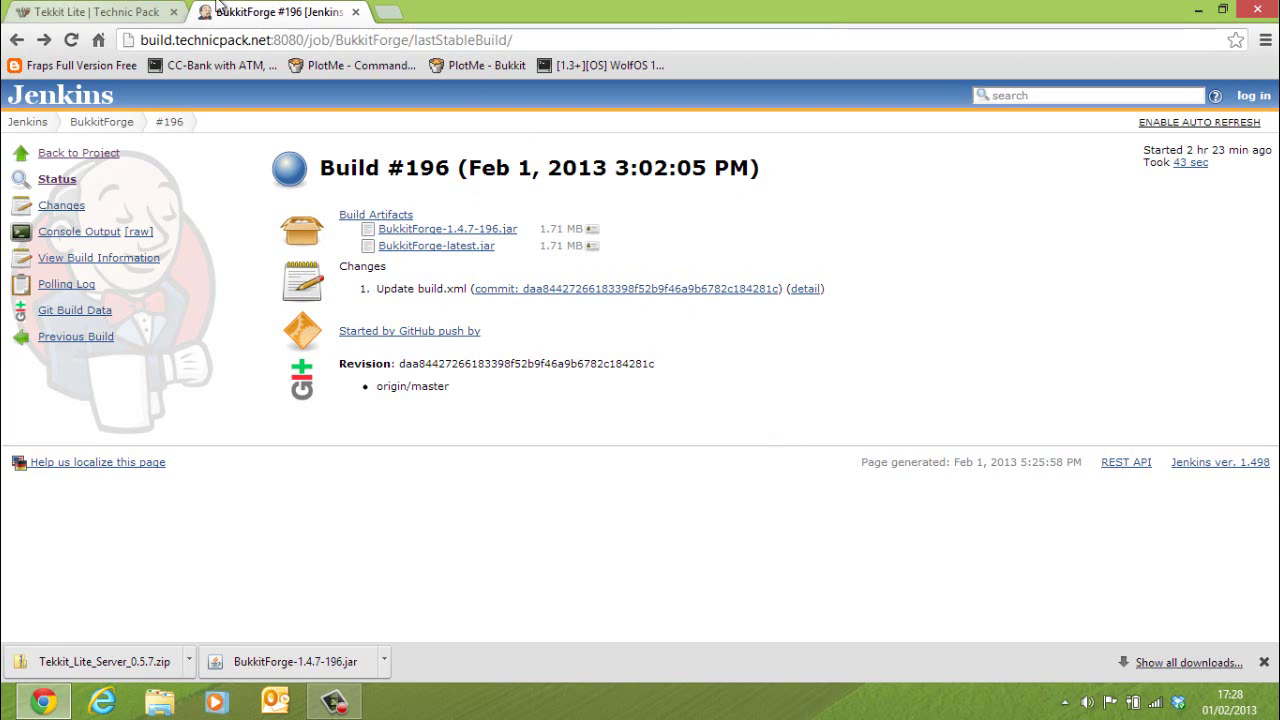
left_click(38, 11)
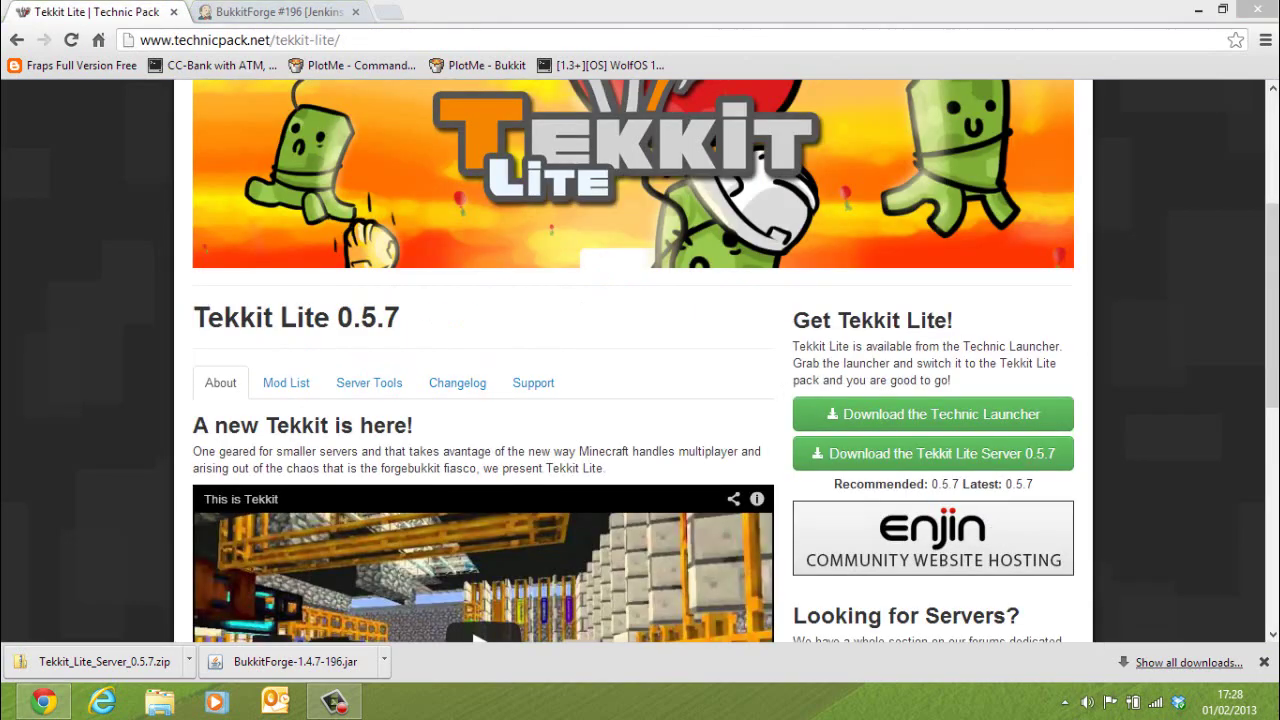
Extract the Tekkit_Lite_Server_0.5.7 zip in the desktop's My Server folder to the proposed Tekkit_Lite_Server_0.5.7 subfolder
mouse_move(1279, 0)
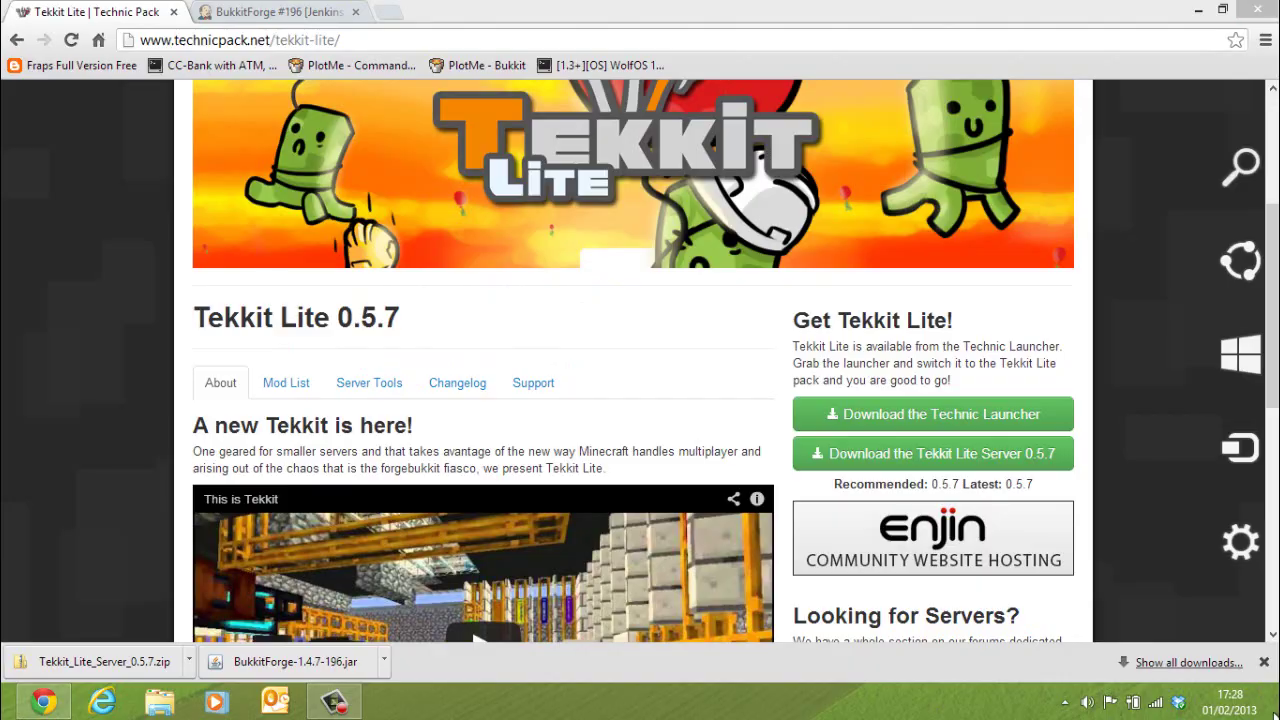
left_click(1276, 714)
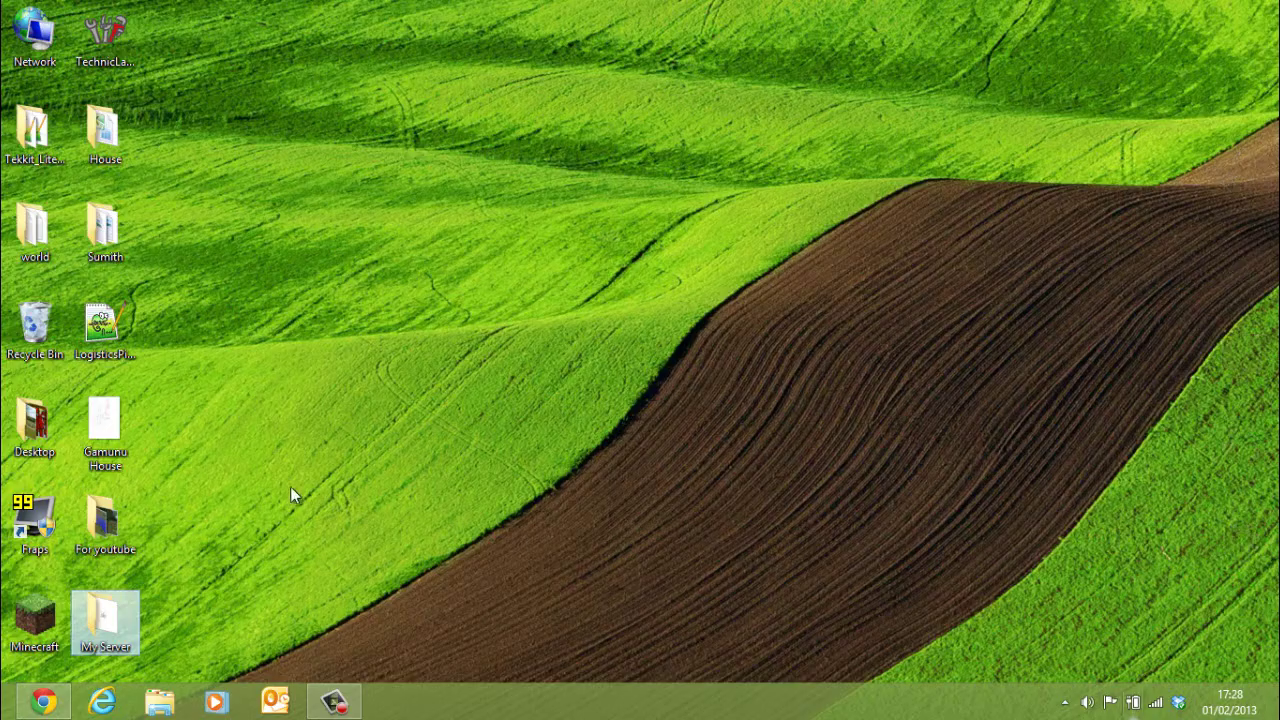
double_click(105, 615)
left_click(385, 211)
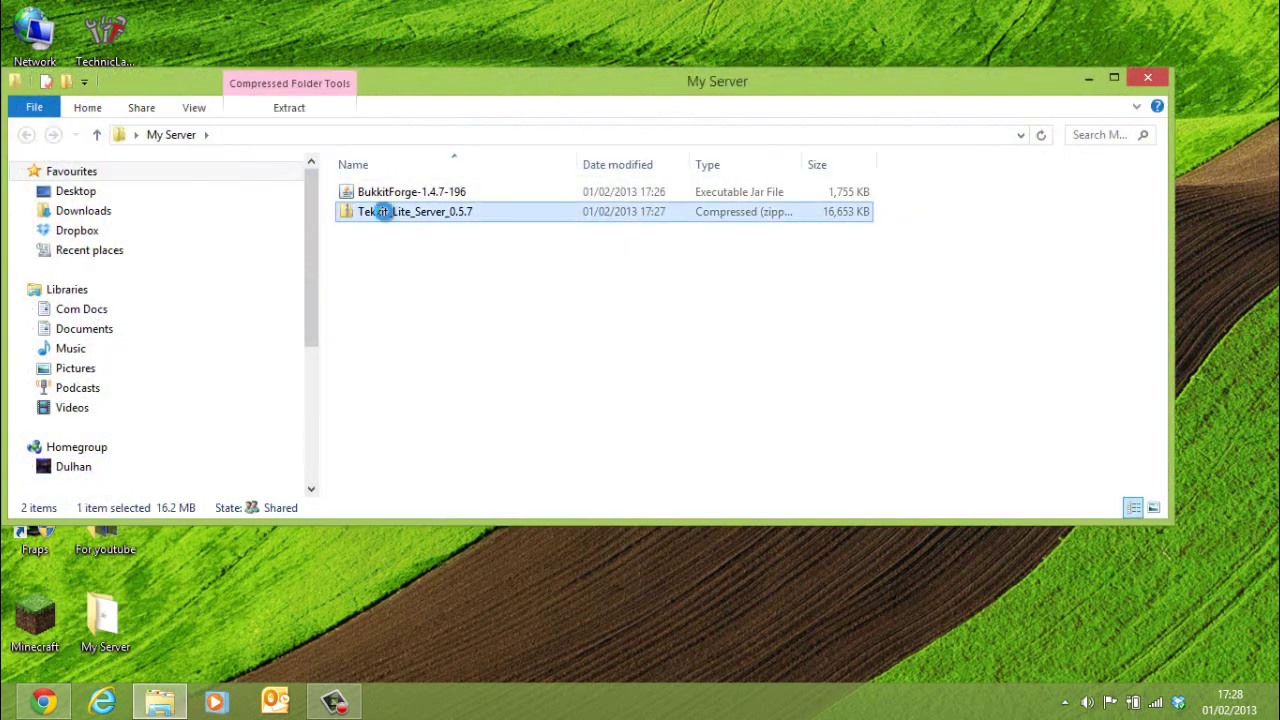
right_click(385, 212)
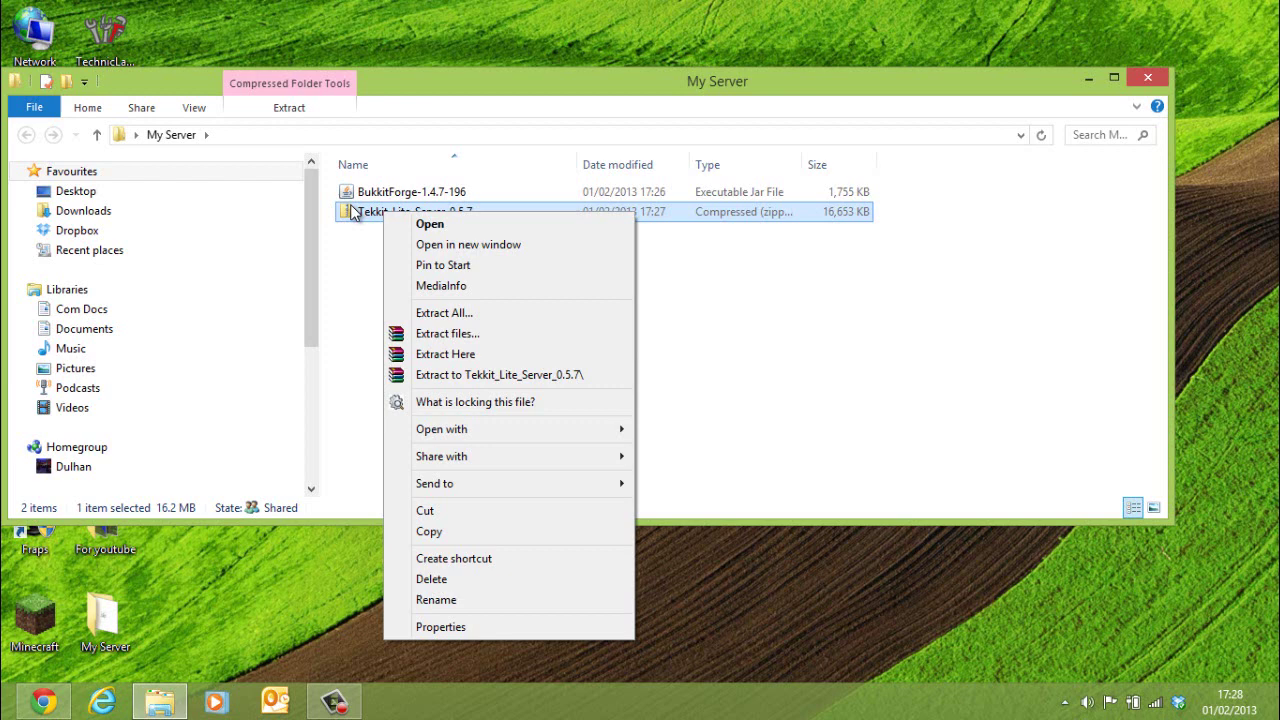
left_click(437, 313)
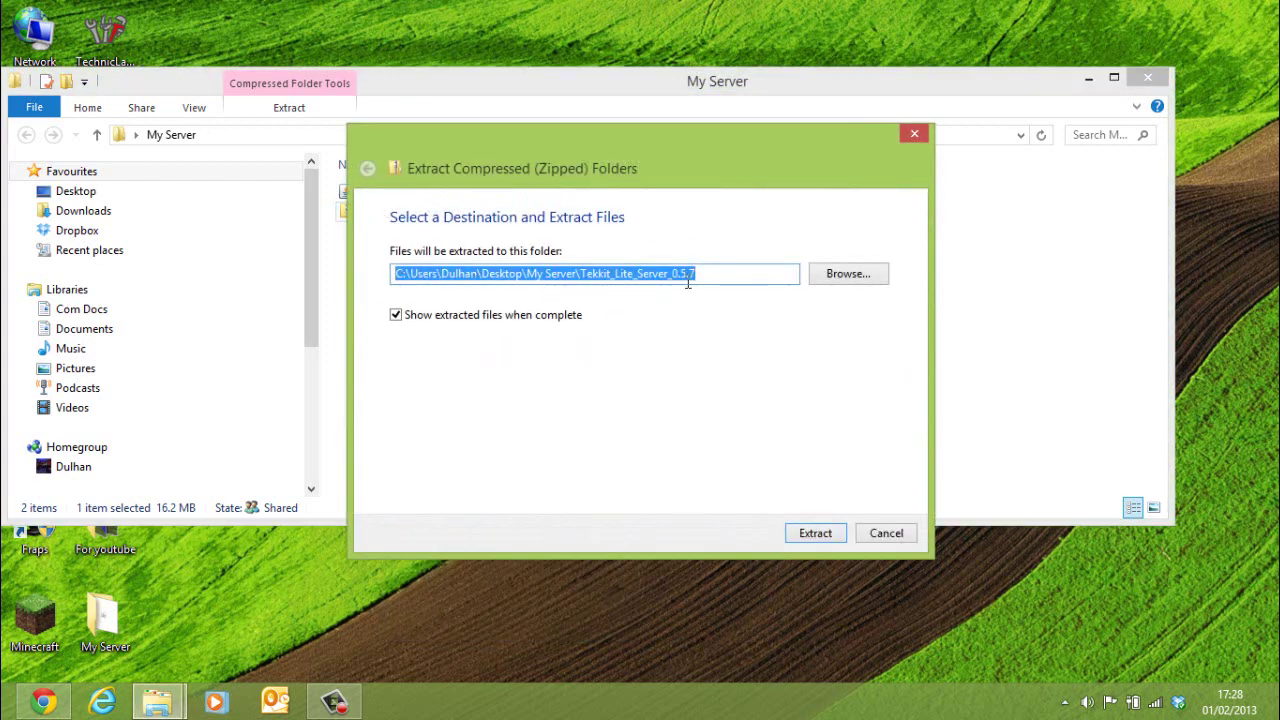
left_click(801, 532)
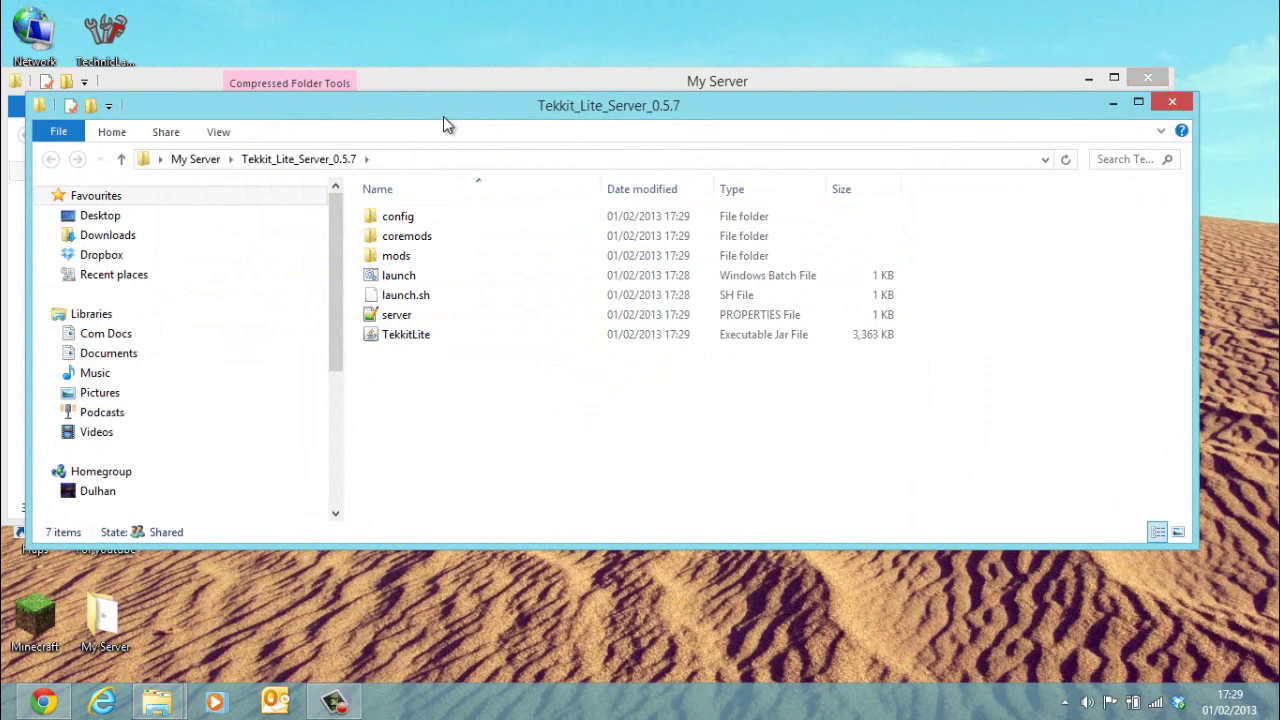
Close the extra window of extracted files, inspect the Tekkit_Lite_Server_0.5.7 folder and return to My Server
left_click_drag(437, 106, 366, 312)
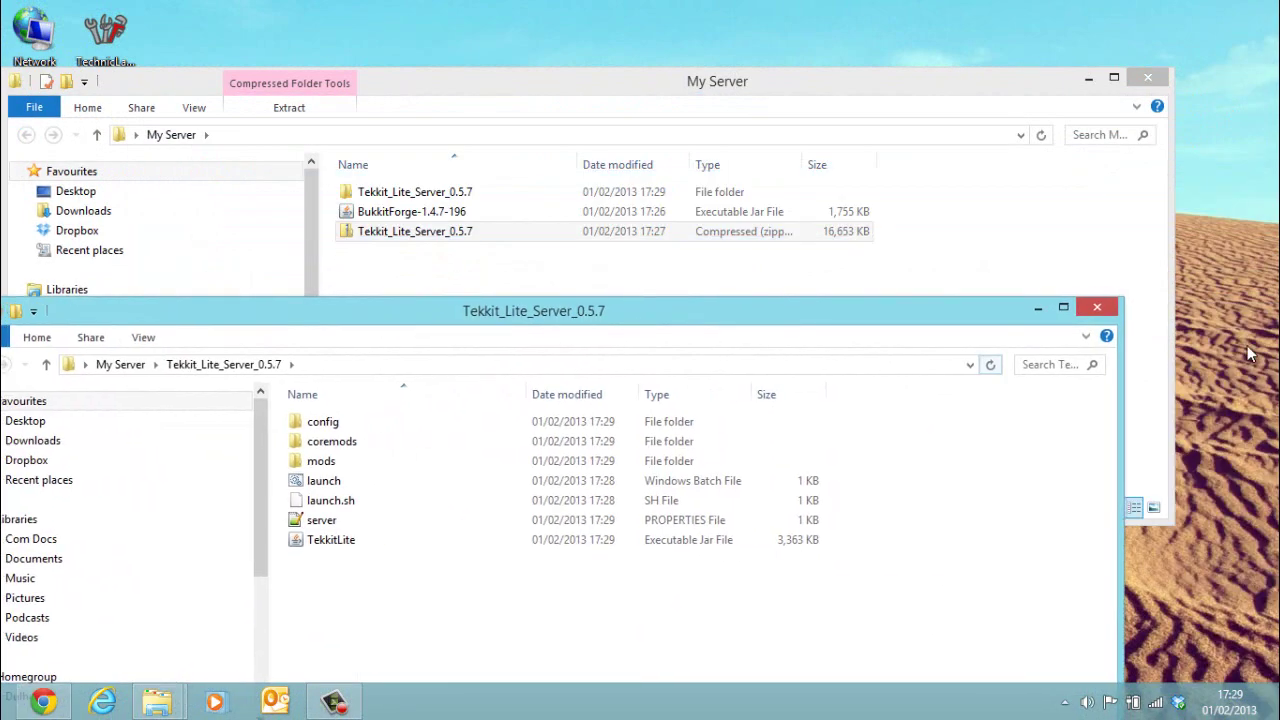
left_click(1097, 310)
double_click(372, 195)
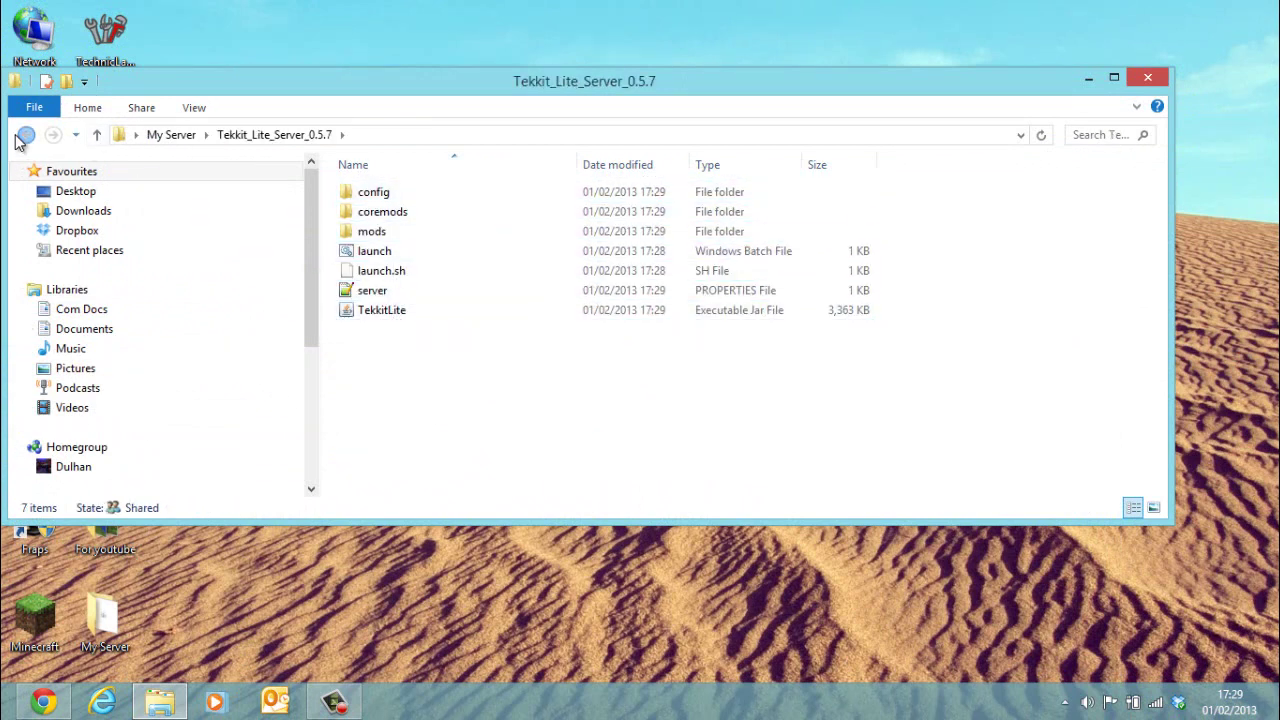
left_click(26, 138)
Delete the compressed Tekkit_Lite_Server_0.5.7 archive from the My Server folder
left_click(388, 233)
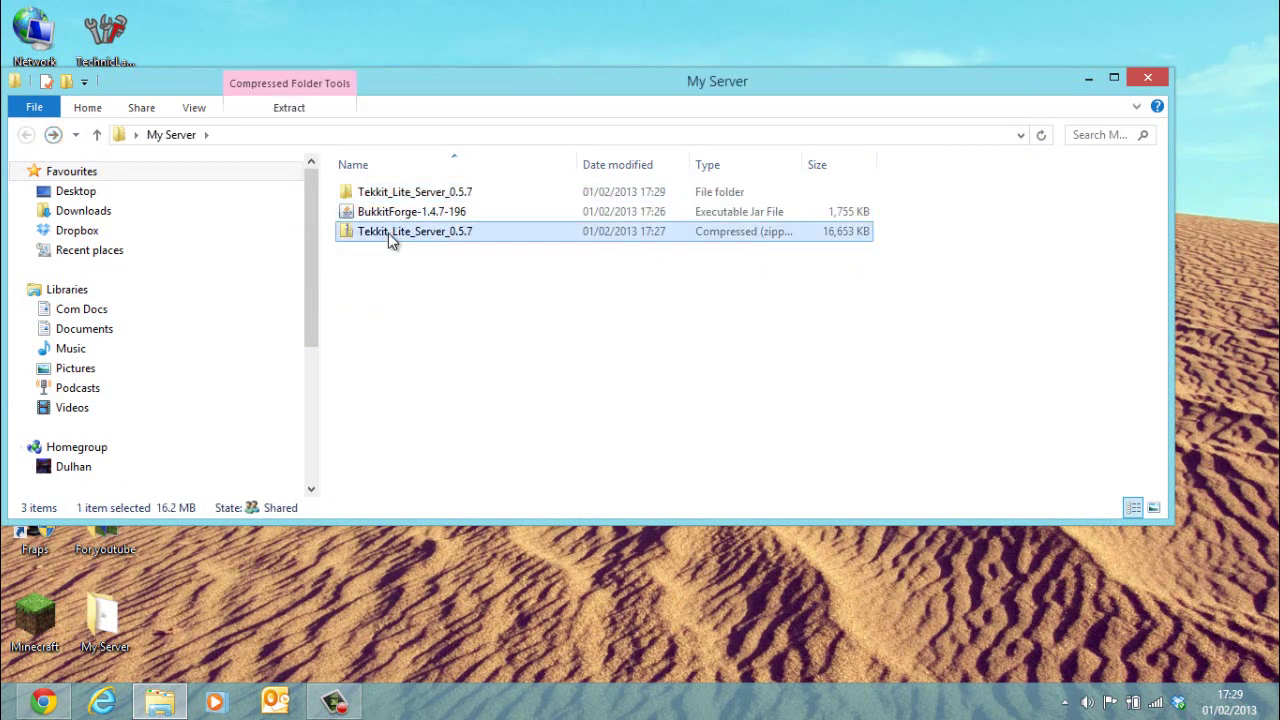
key("Delete")
left_click(686, 430)
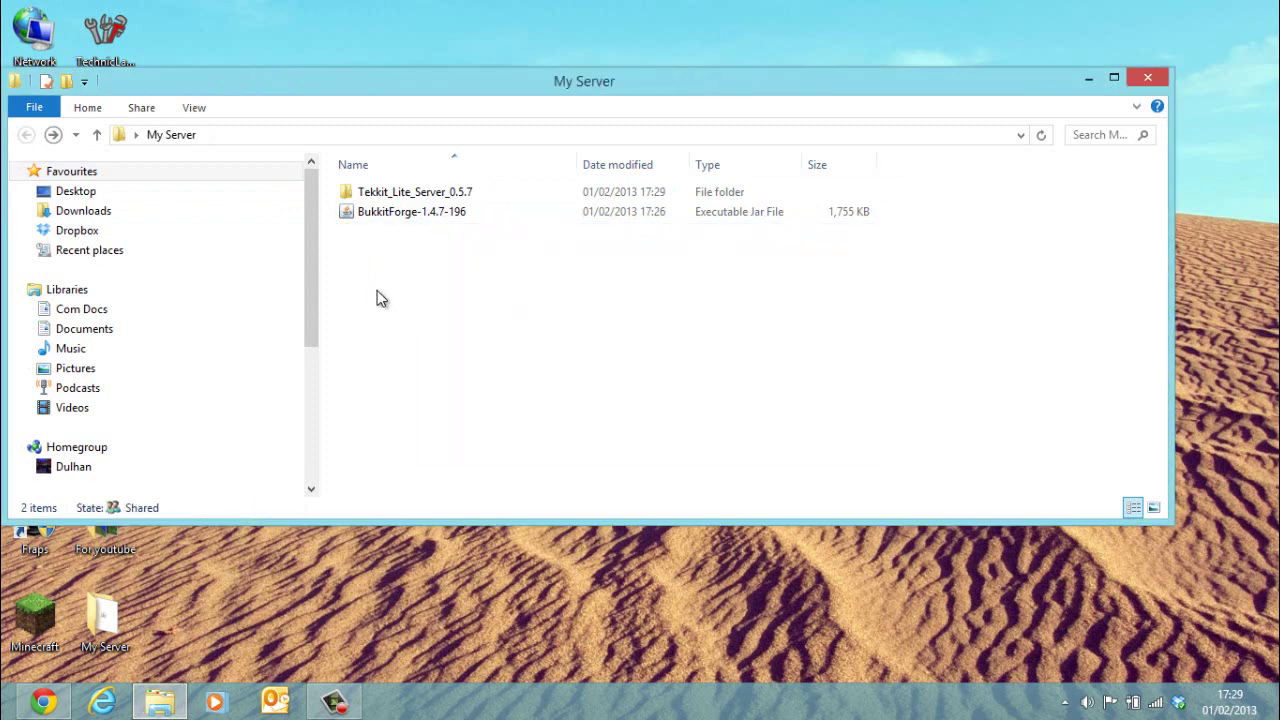
Run the launch batch file from the Tekkit_Lite_Server_0.5.7 folder, allow it past SmartScreen, and dismiss the console once the server has stopped
left_click(376, 214)
double_click(365, 192)
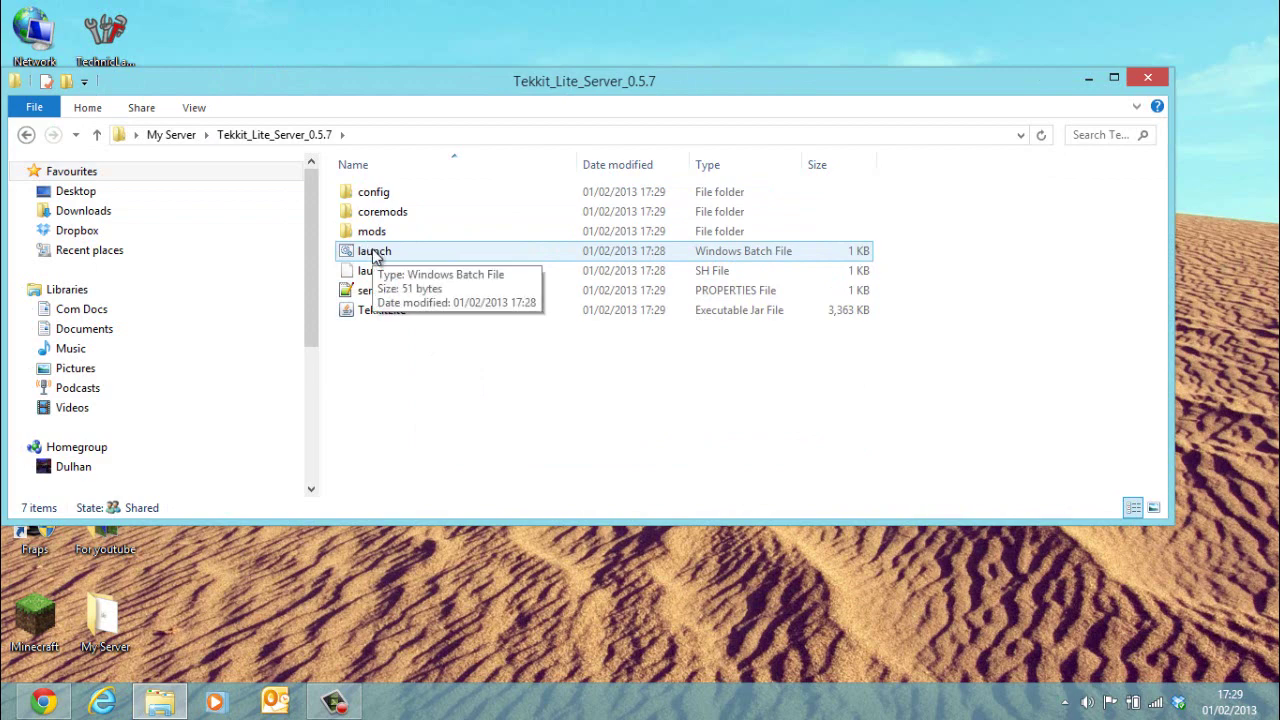
double_click(374, 253)
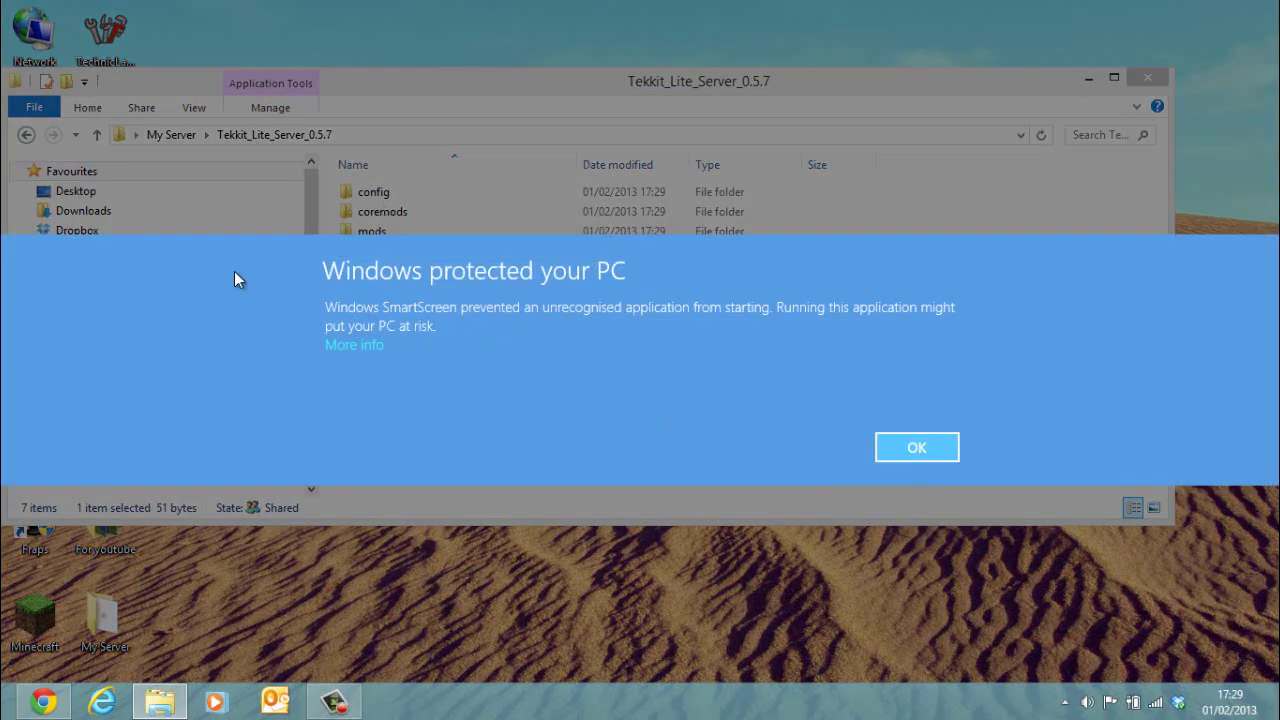
left_click(340, 344)
left_click(794, 451)
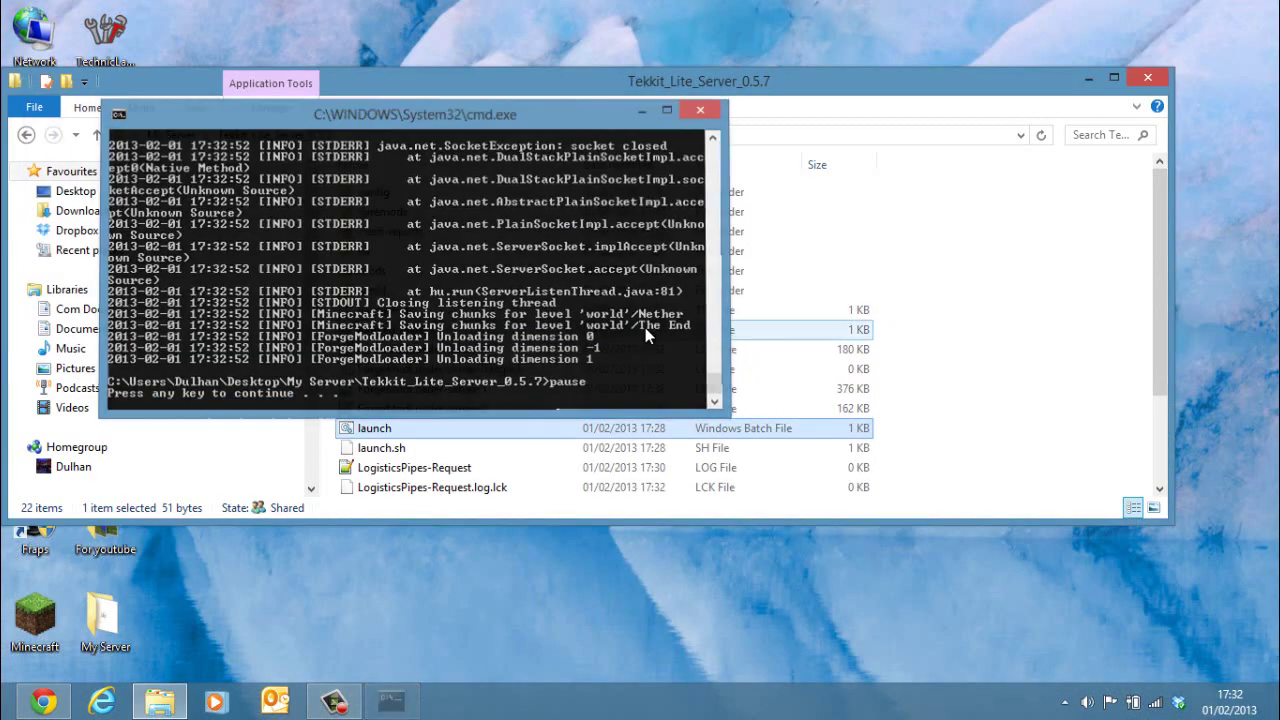
key("Return")
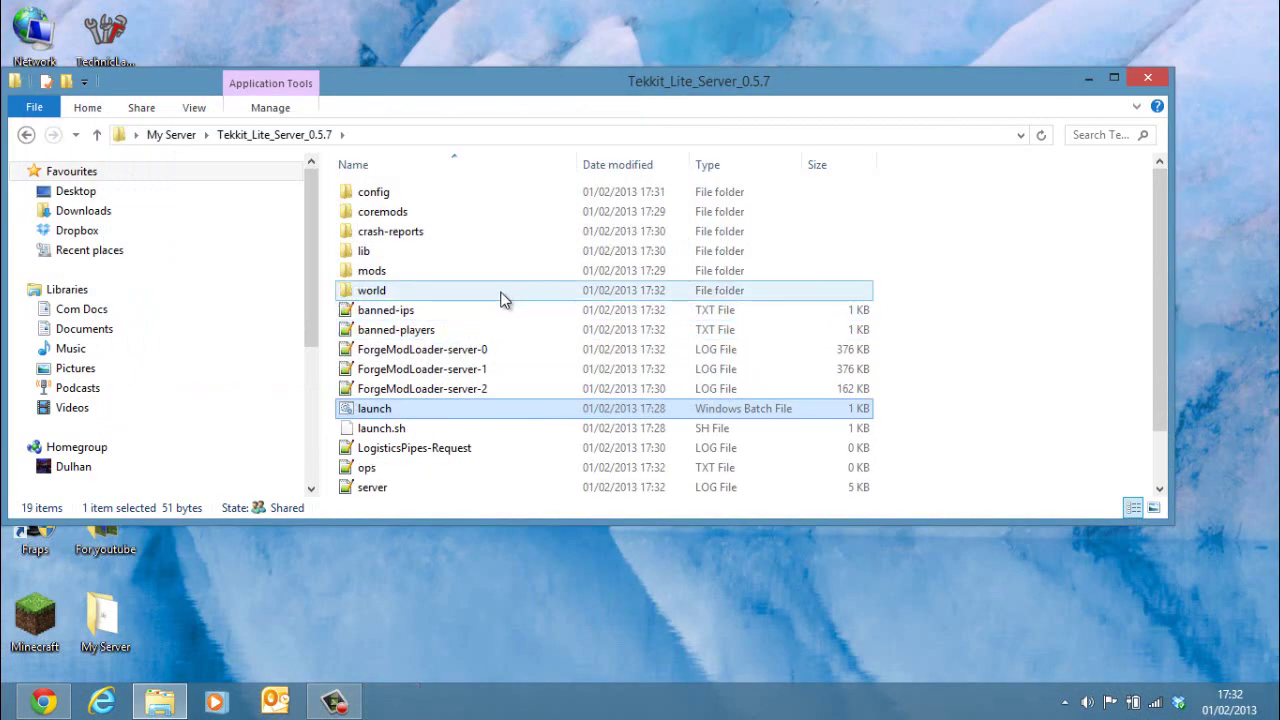
Look over the generated ForgeModLoader server logs and the banned-players and banned-ips files in the server folder
left_click(414, 351)
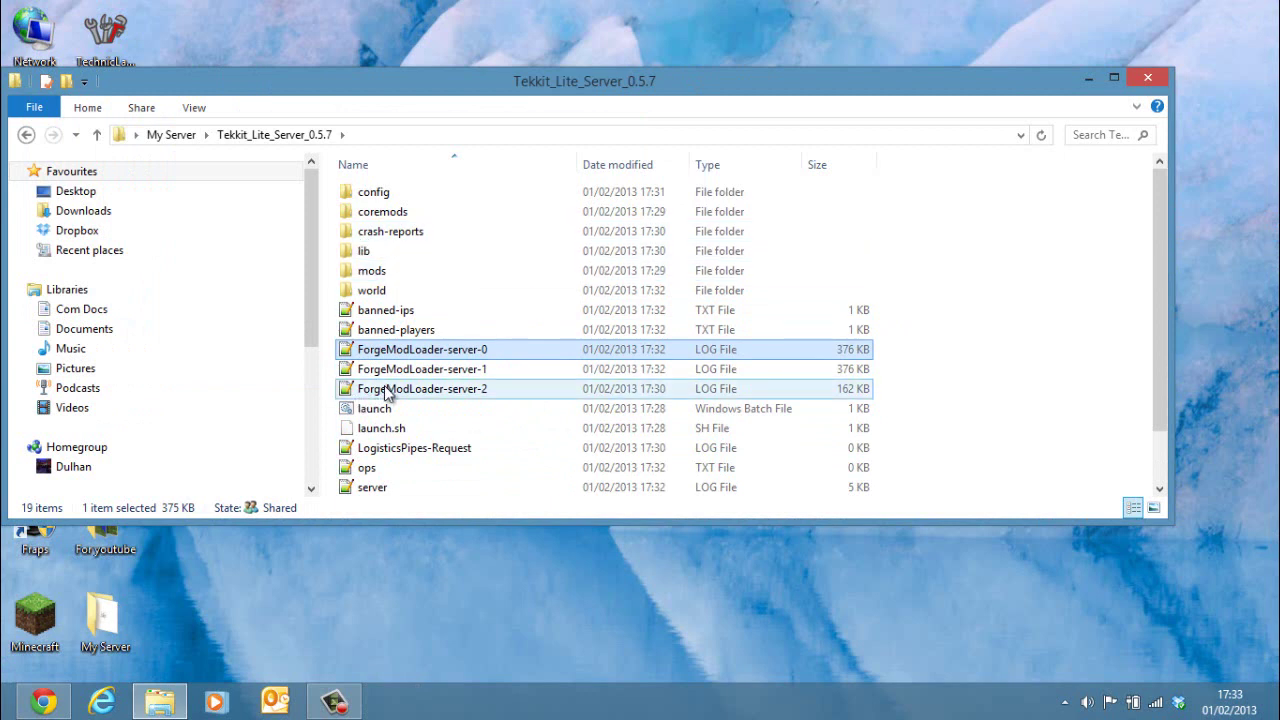
left_click(385, 392)
left_click(380, 370)
left_click(402, 331)
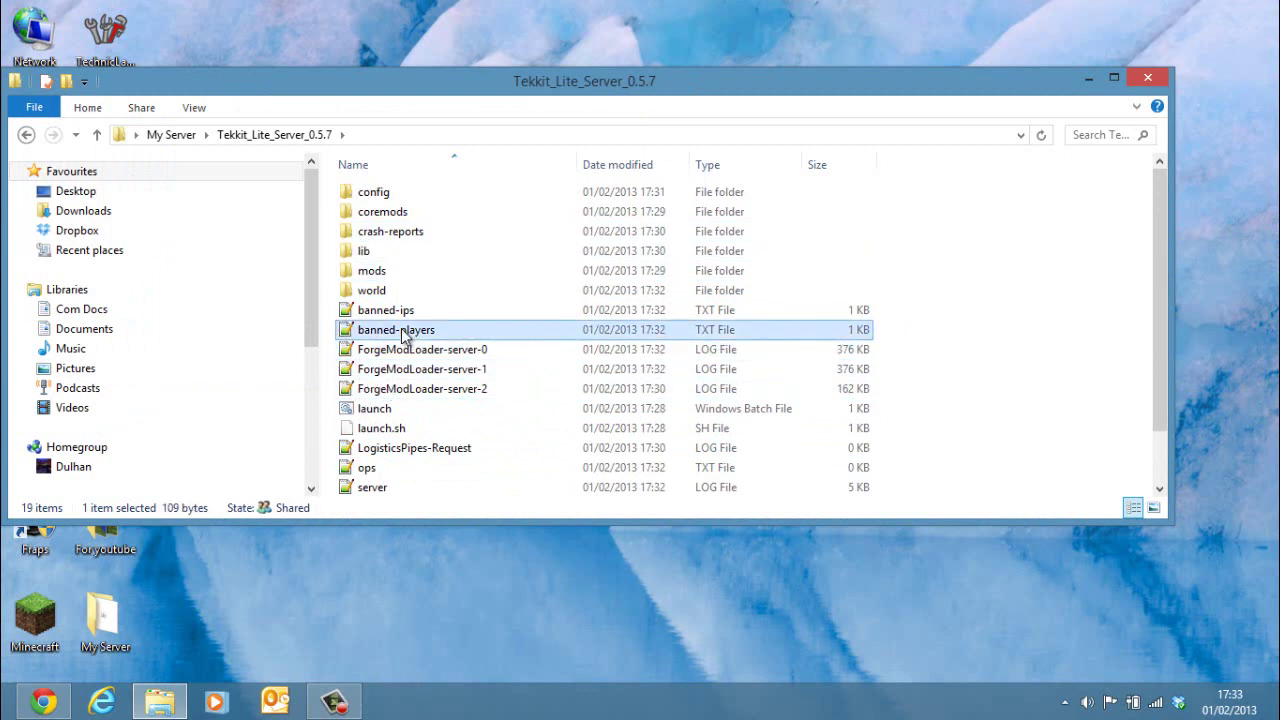
left_click(405, 311)
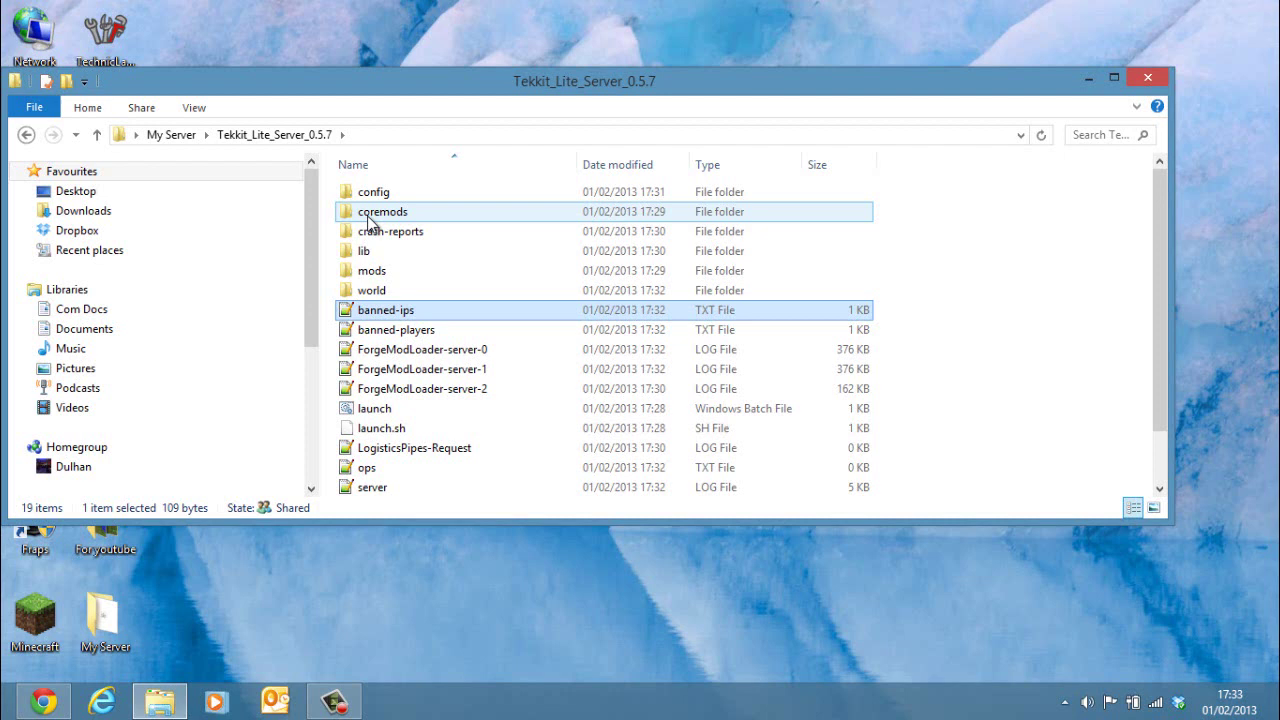
Move the BukkitForge-1.4.7-196 jar from My Server into the coremods folder of Tekkit_Lite_Server_0.5.7
left_click(26, 134)
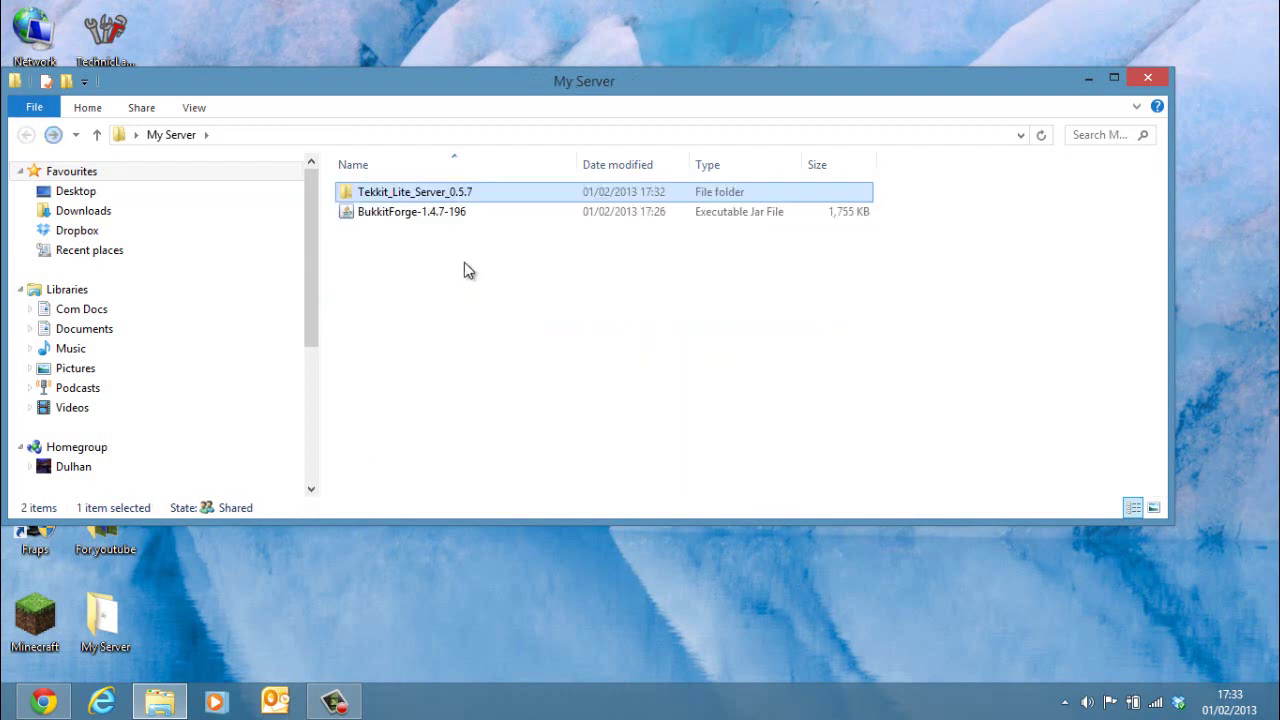
left_click(395, 215)
right_click(394, 213)
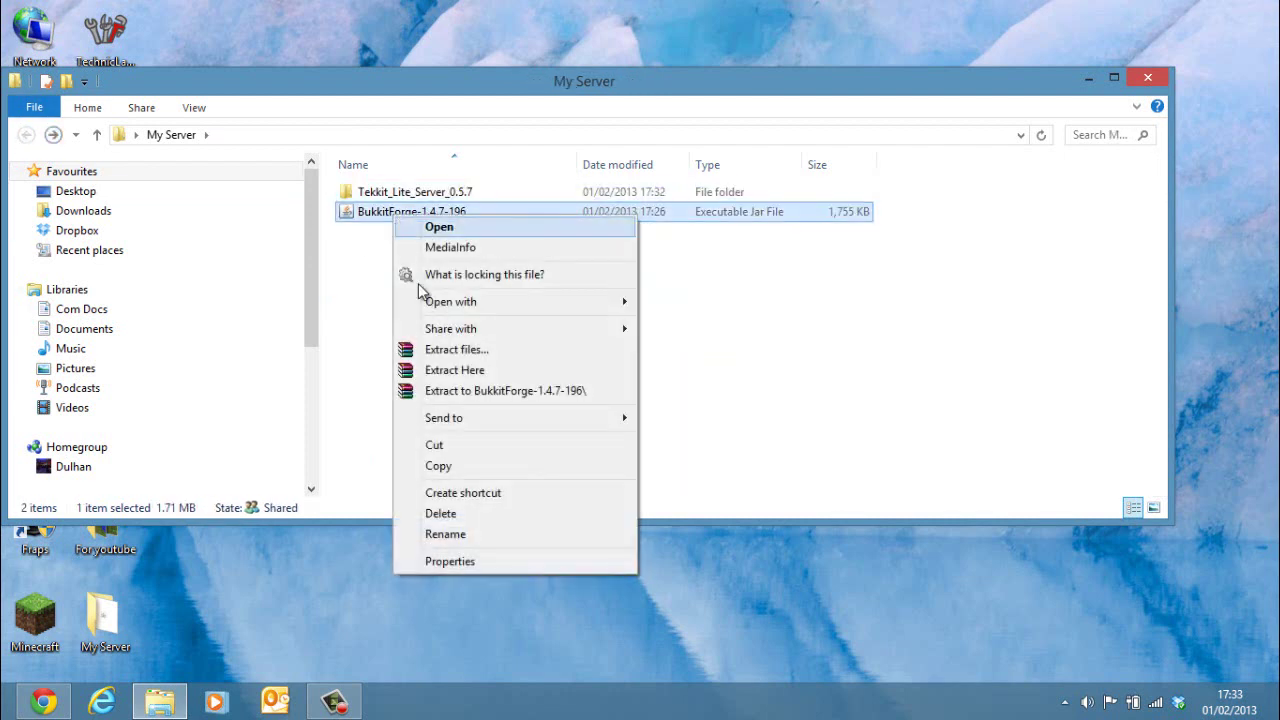
left_click(434, 446)
double_click(405, 192)
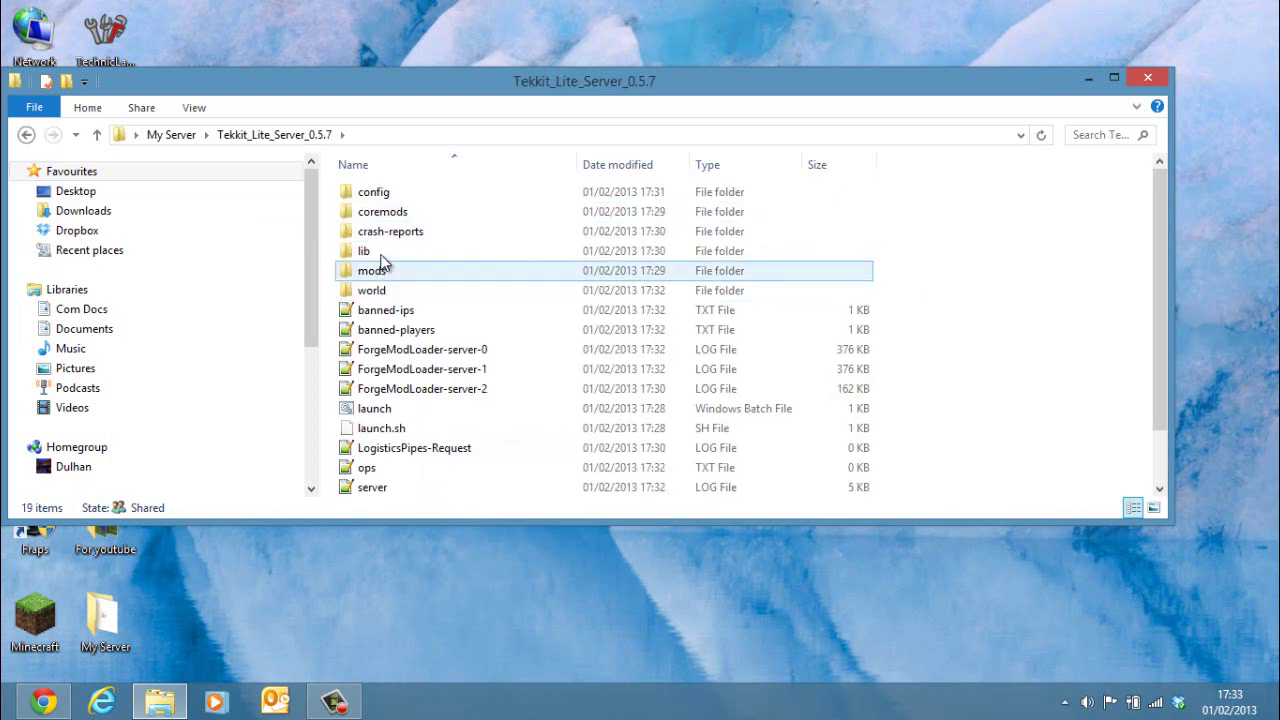
double_click(373, 211)
right_click(415, 314)
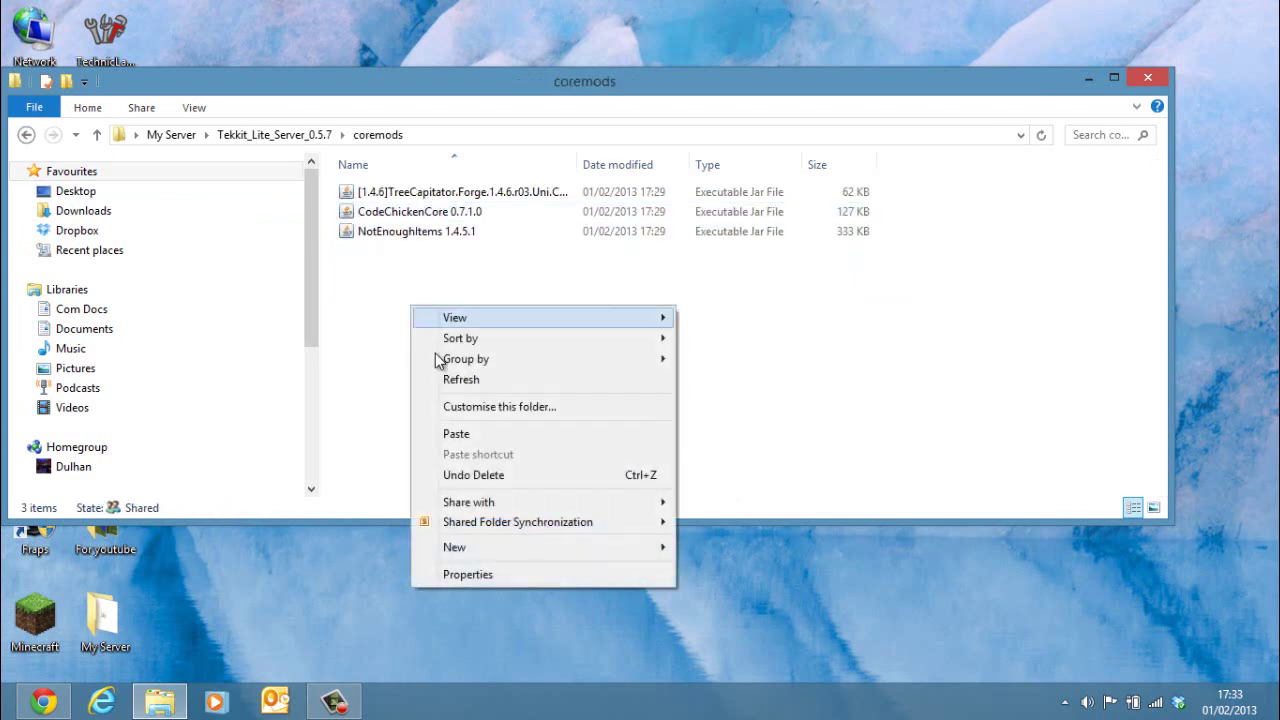
left_click(434, 434)
left_click(371, 305)
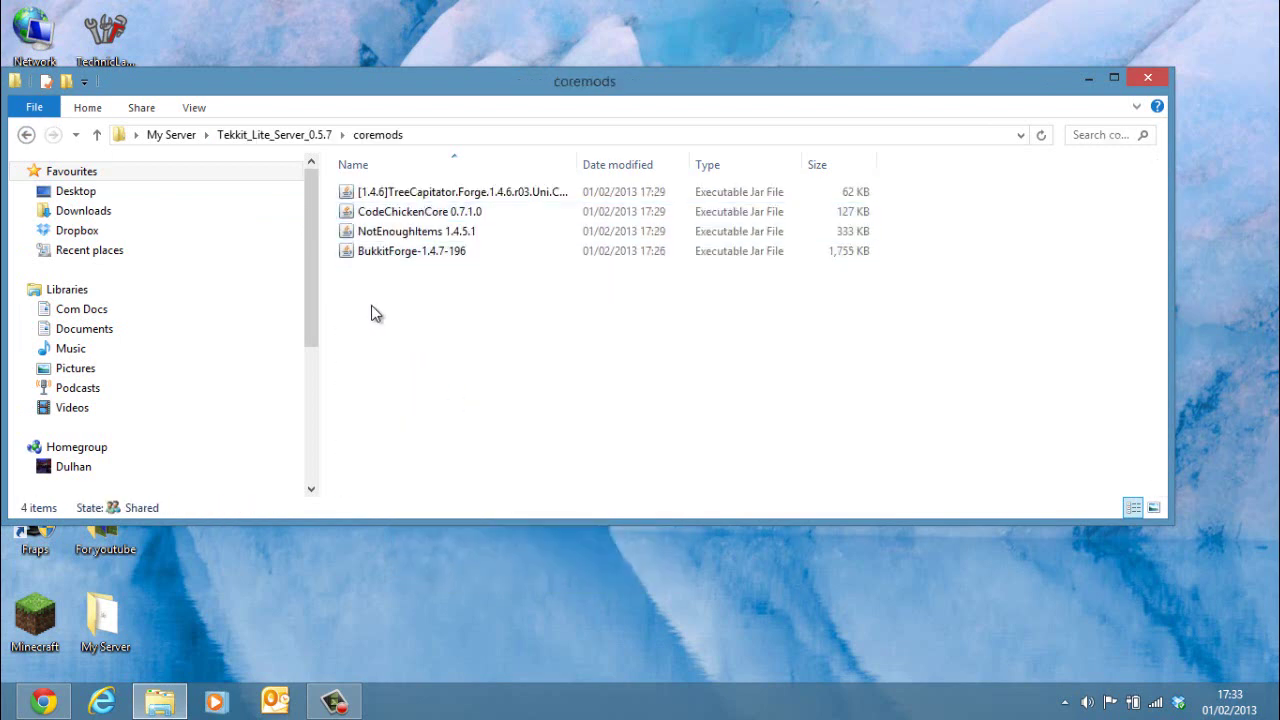
Create a new folder named plugins in the Tekkit_Lite_Server_0.5.7 folder
left_click(26, 134)
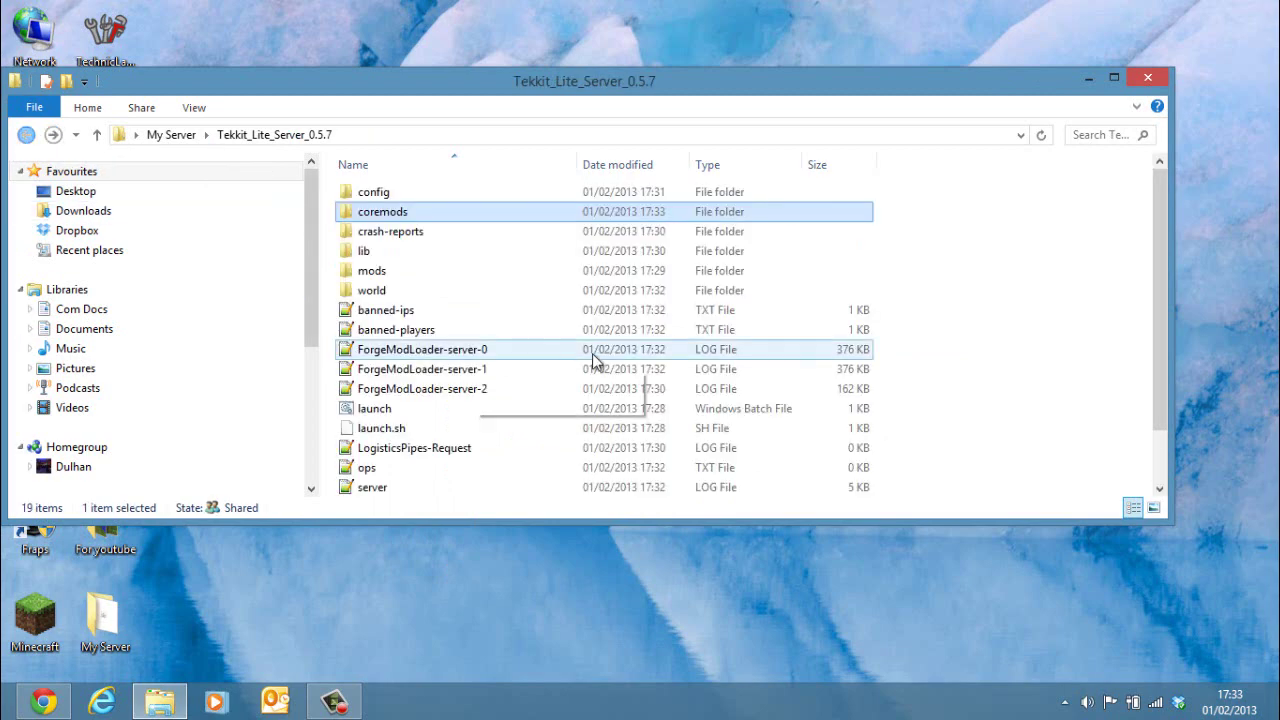
right_click(1004, 236)
mouse_move(1055, 485)
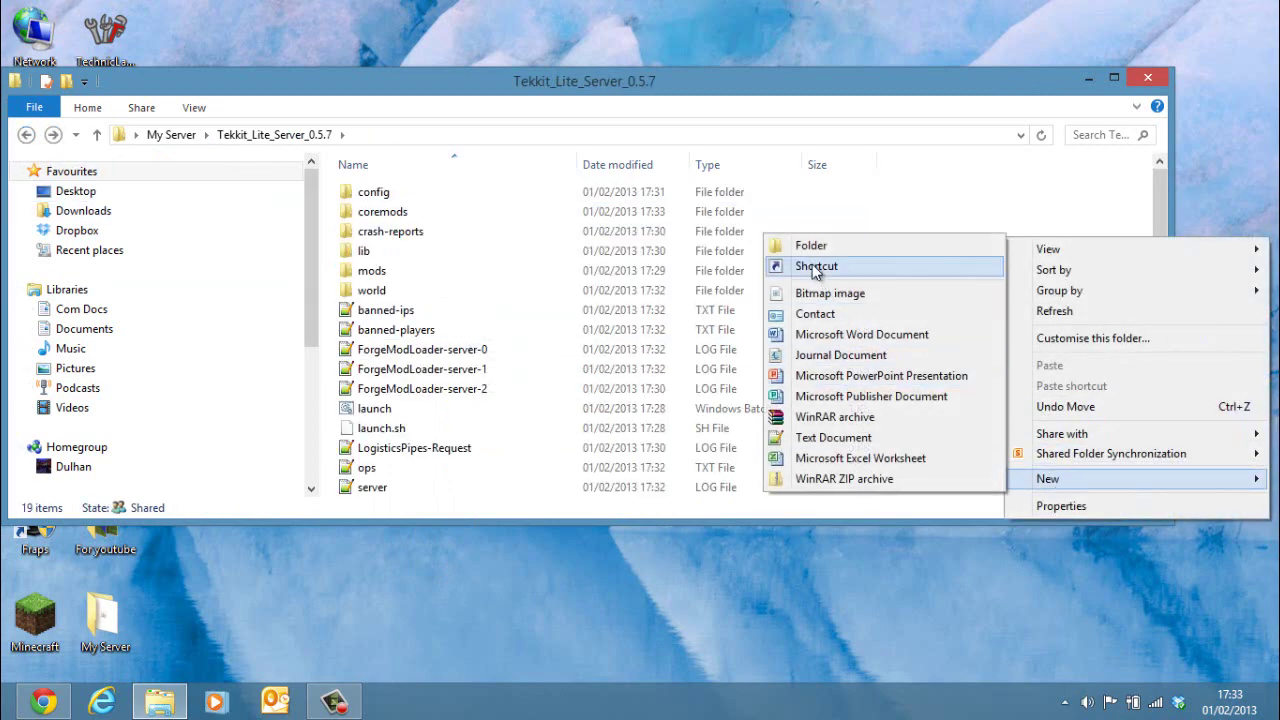
left_click(846, 246)
type("plugins")
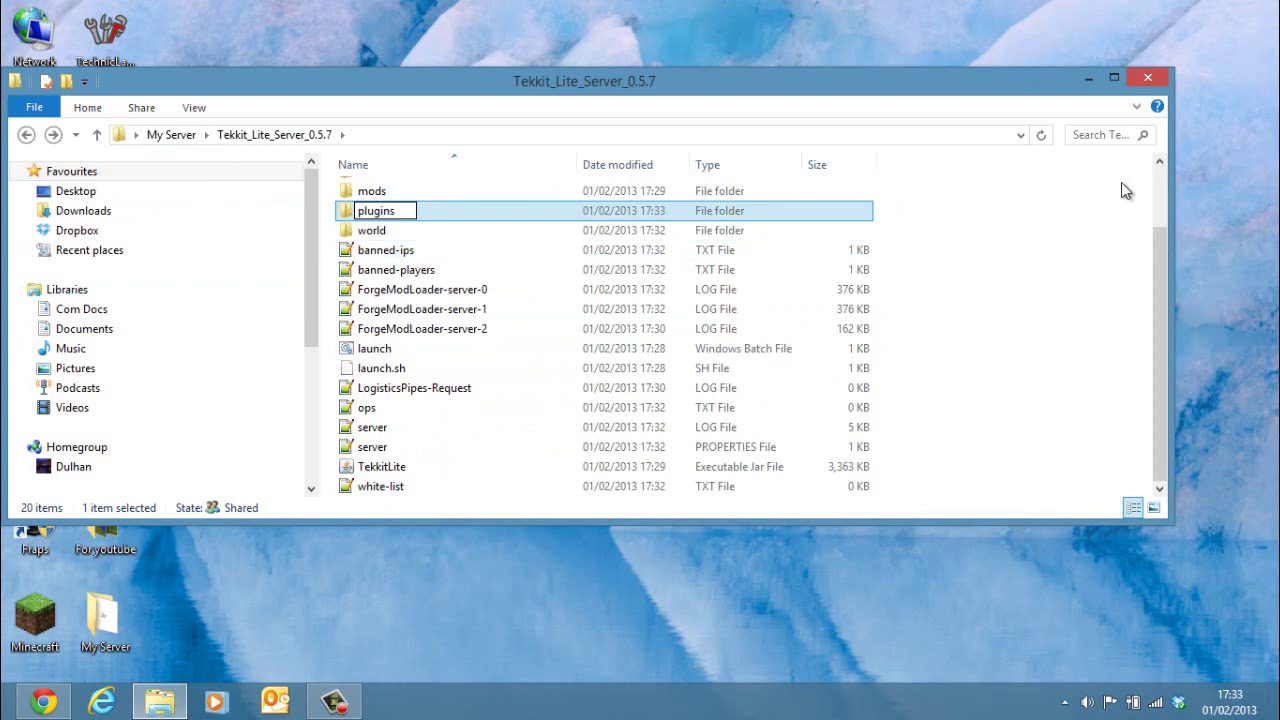
left_click(940, 269)
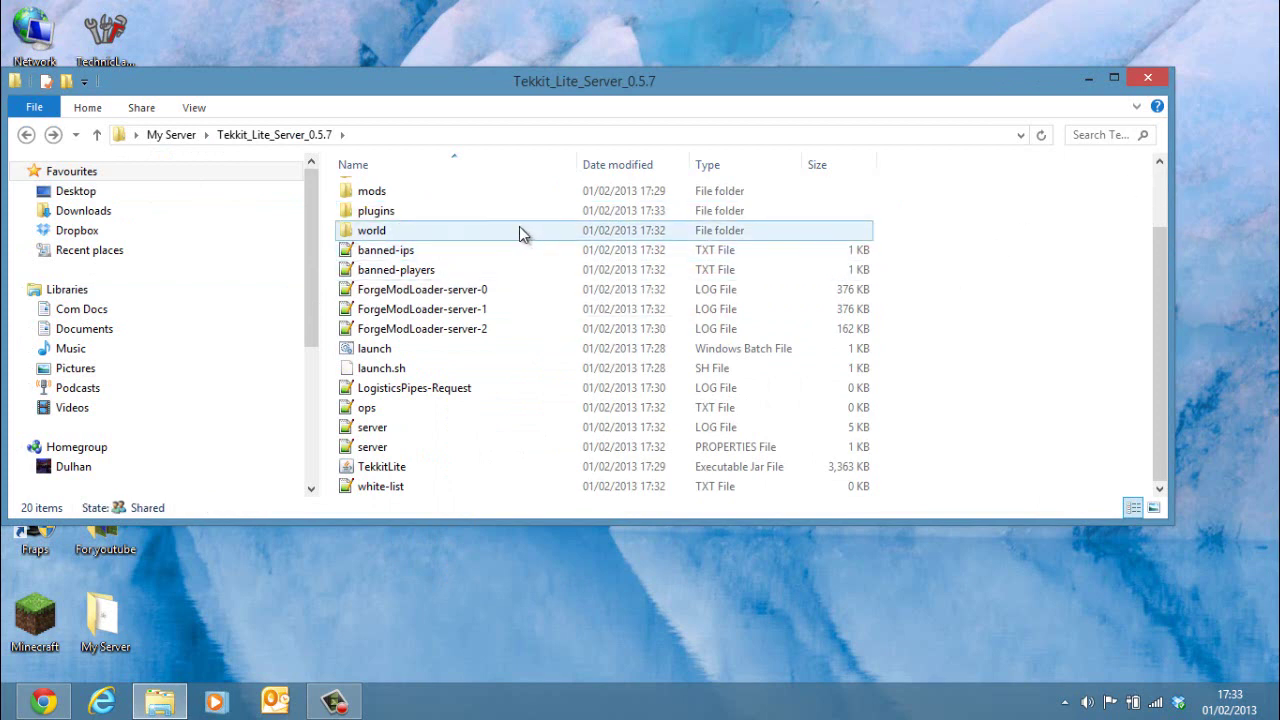
Run the launch batch file in the Tekkit_Lite_Server_0.5.7 folder again to start the server with BukkitForge
scroll(368, 245, "up", 2)
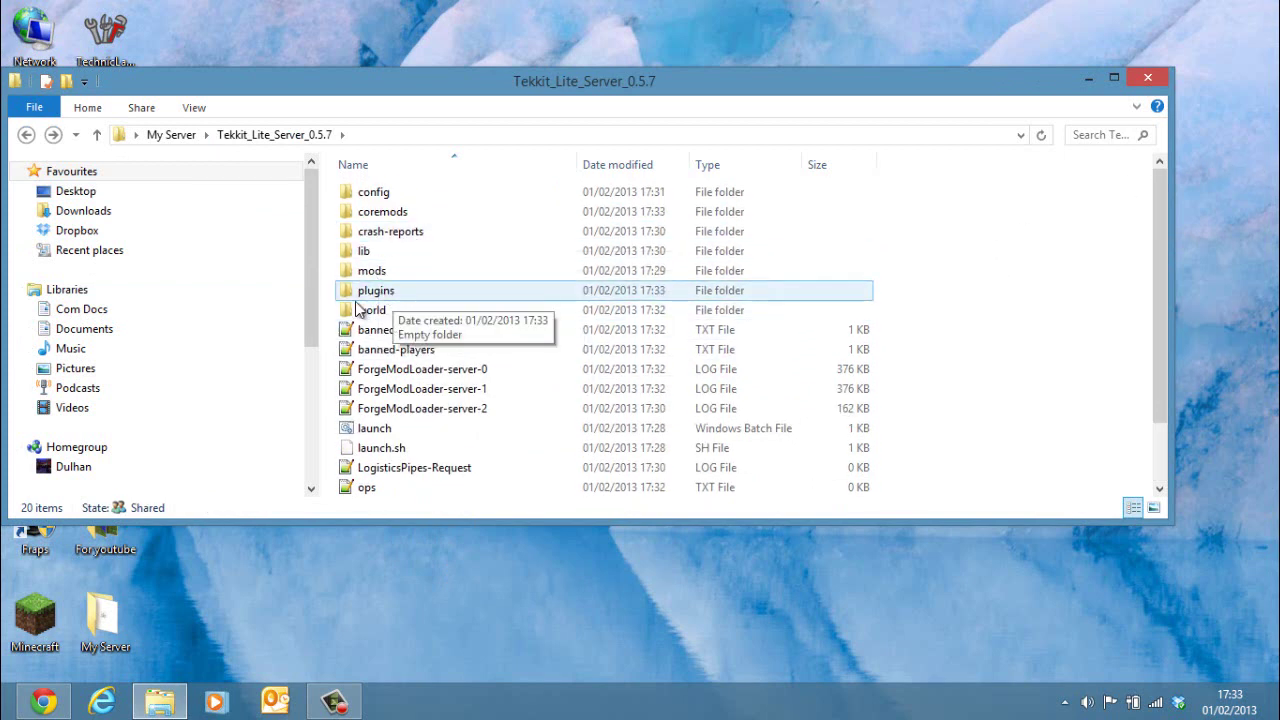
double_click(378, 428)
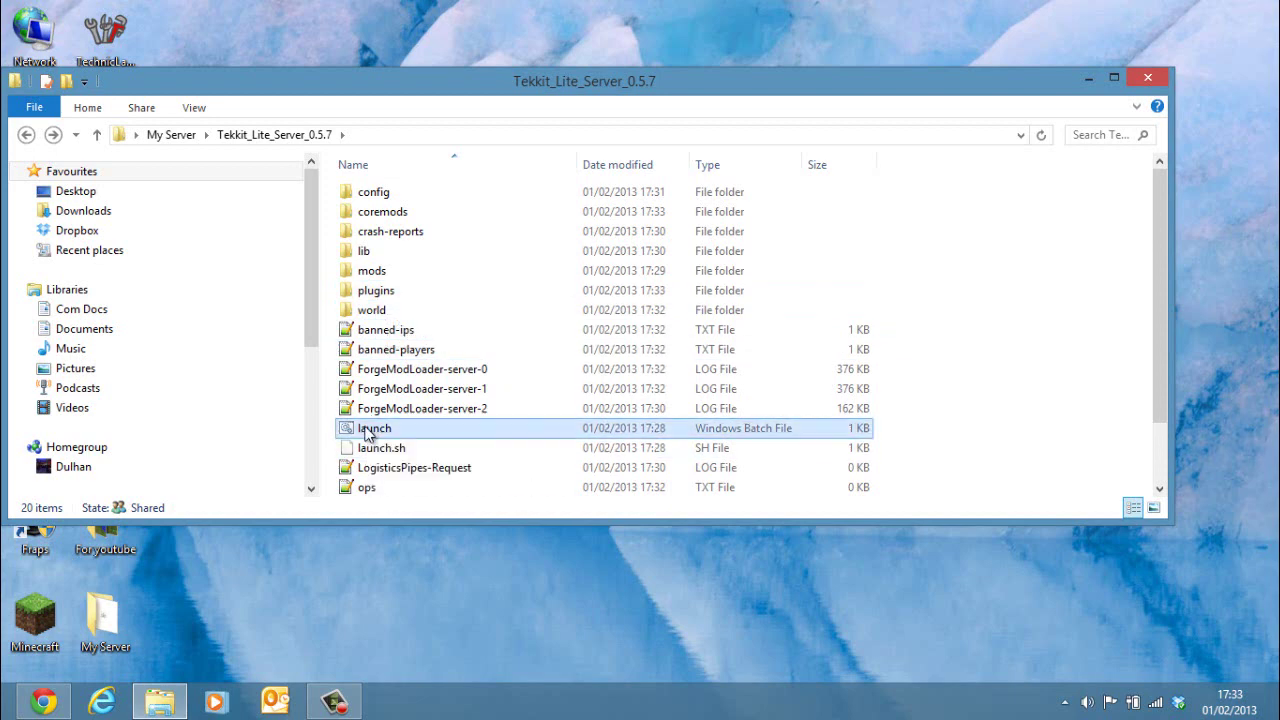